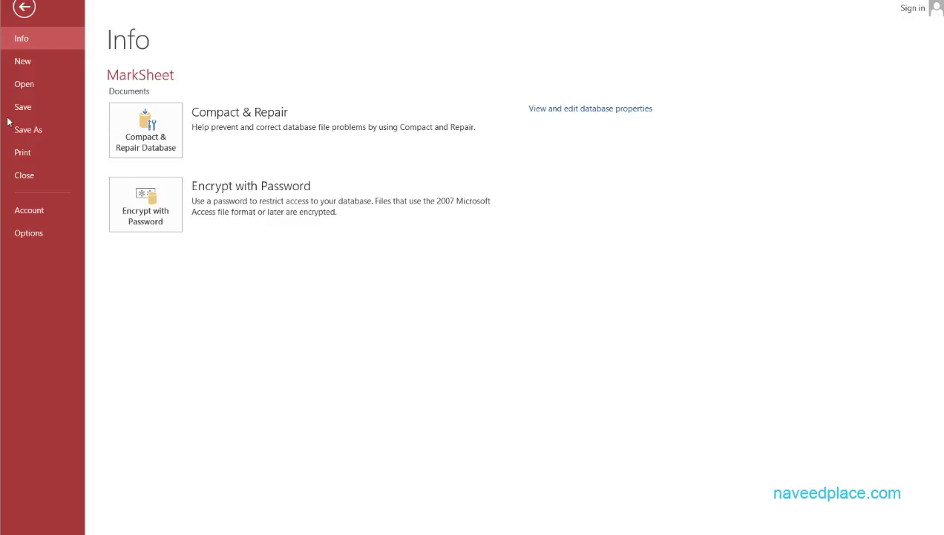
# Create a new blank desktop database with the file name Mark.
pyautogui.click(30, 66)
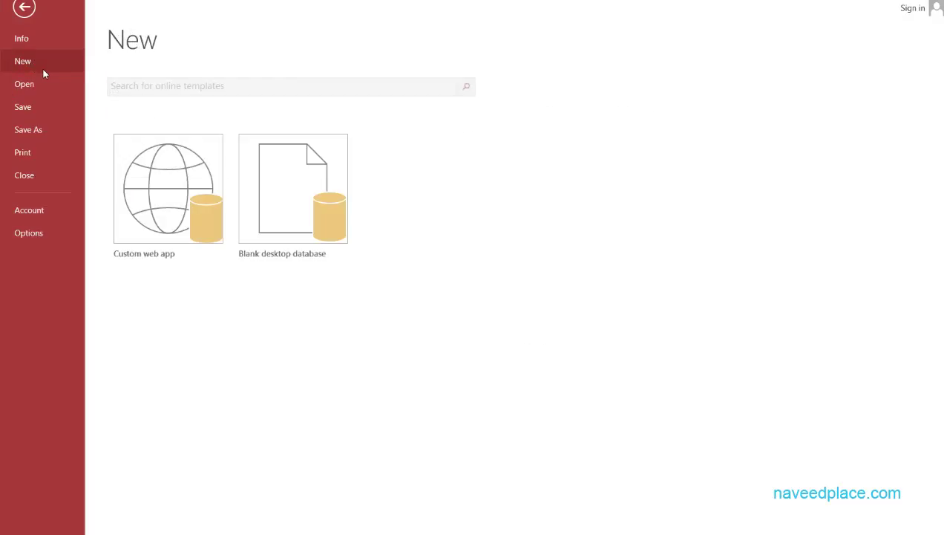
pyautogui.click(291, 222)
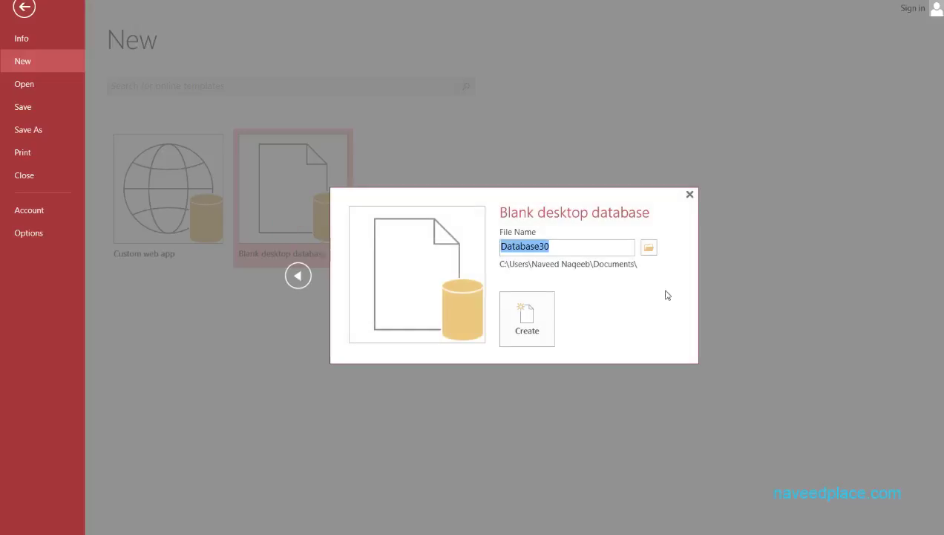
pyautogui.press('BackSpace')
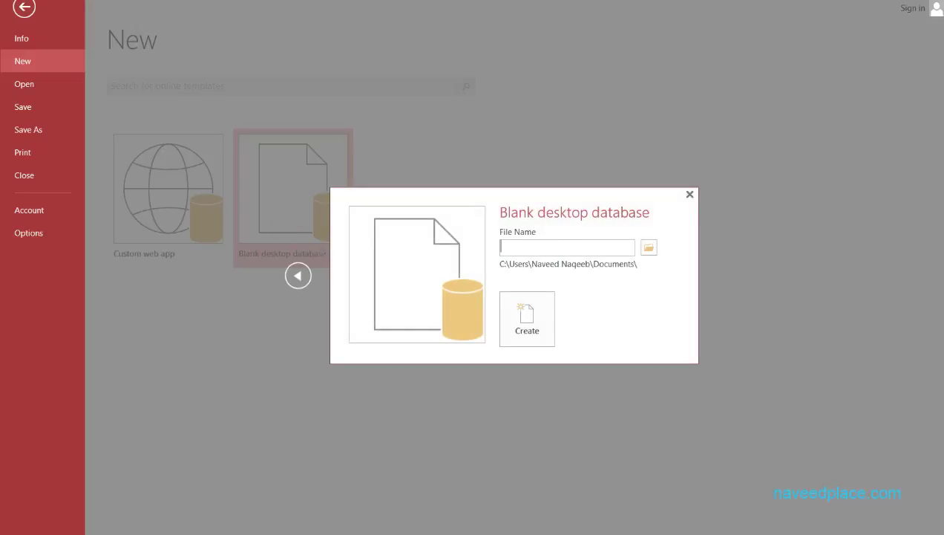
pyautogui.write('Mark')
pyautogui.doubleClick(529, 246)
pyautogui.click(524, 345)
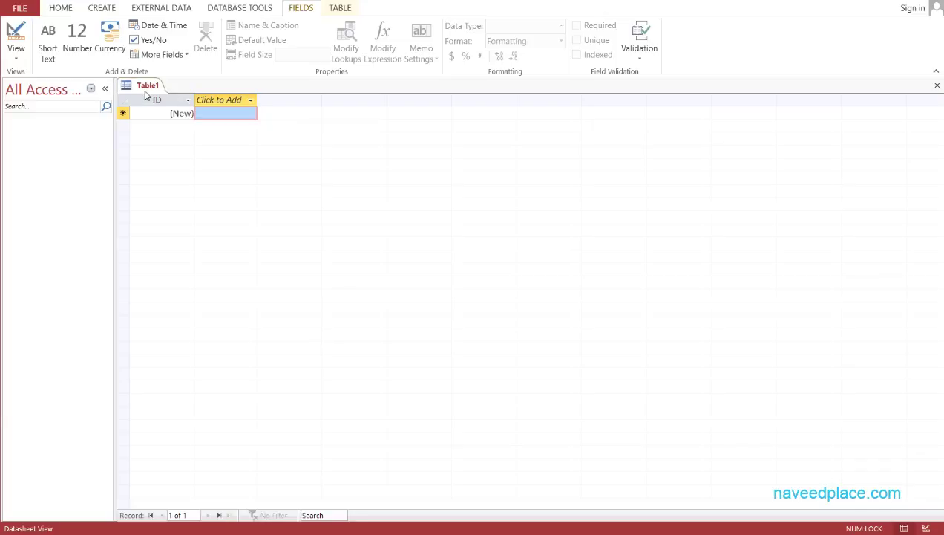
# Organise the navigation pane by the Custom category and open Table1 in Design View, saving it as Marksheet Table.
pyautogui.click(90, 88)
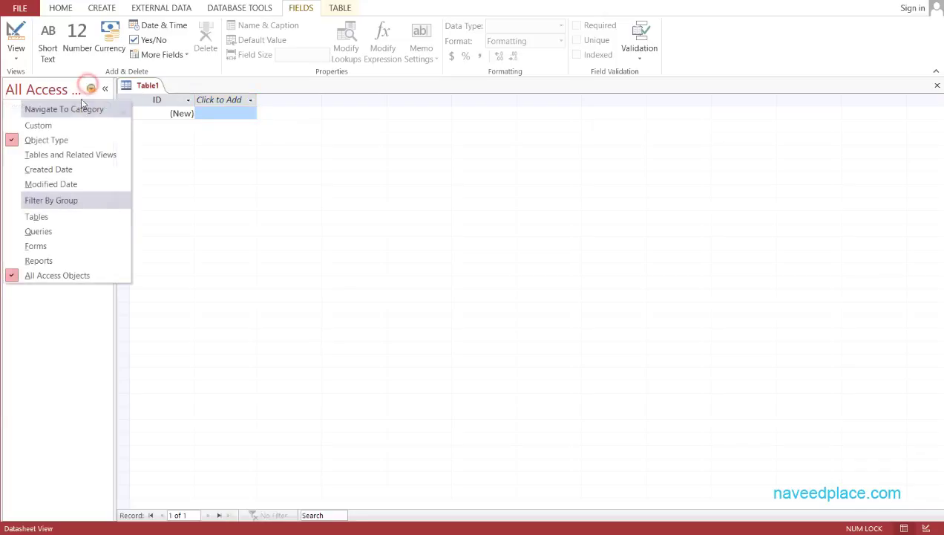
pyautogui.click(37, 124)
pyautogui.rightClick(44, 147)
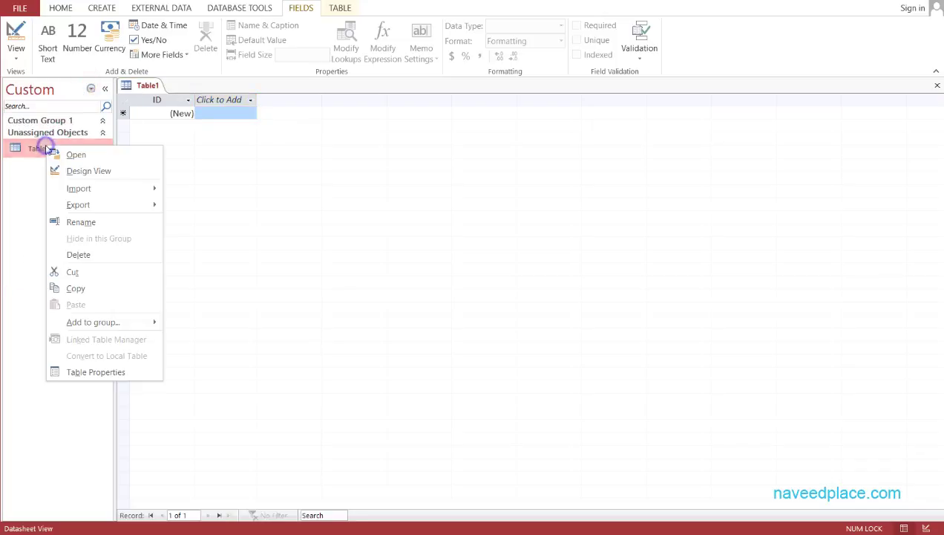
pyautogui.click(71, 176)
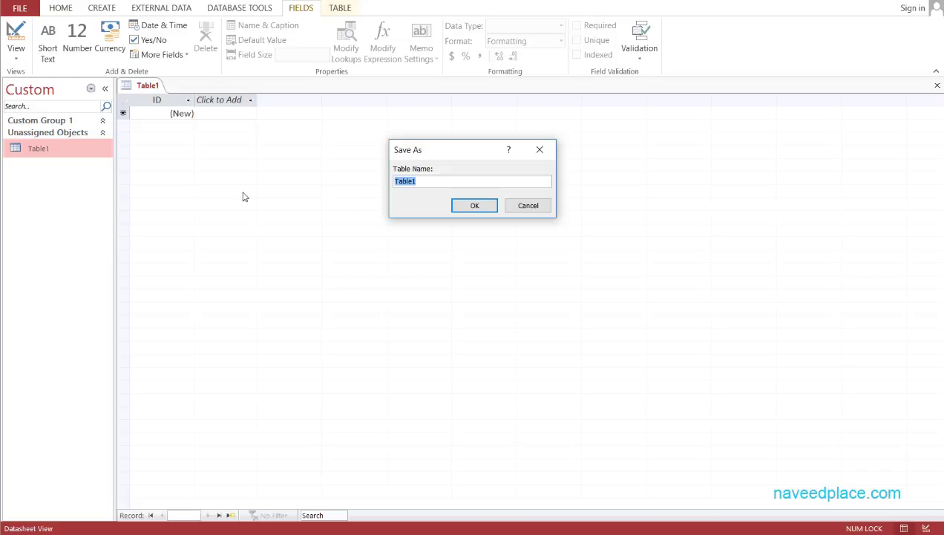
pyautogui.write('M')
pyautogui.write('arksheet Table')
pyautogui.press('Return')
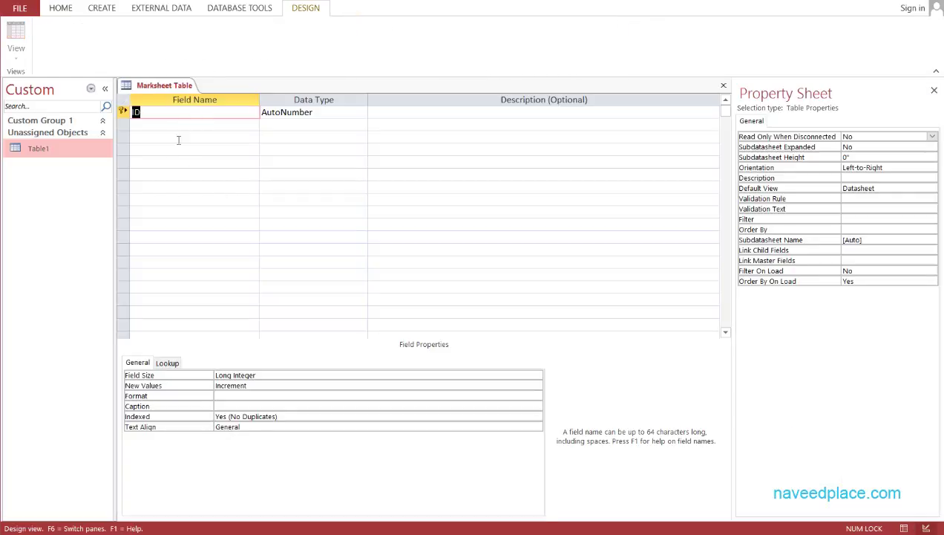
# Add a Name field with the Short Text data type and a Math field with the Number data type.
pyautogui.click(157, 127)
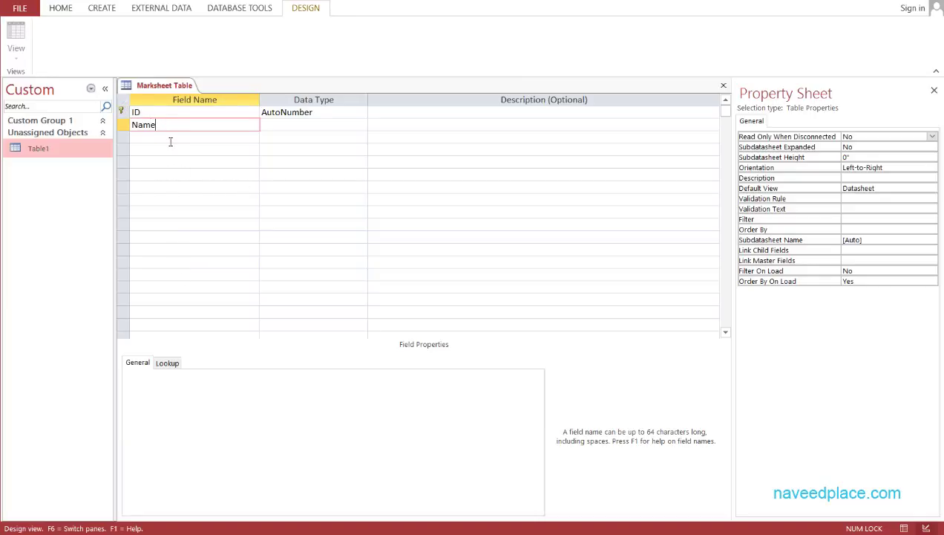
pyautogui.click(314, 127)
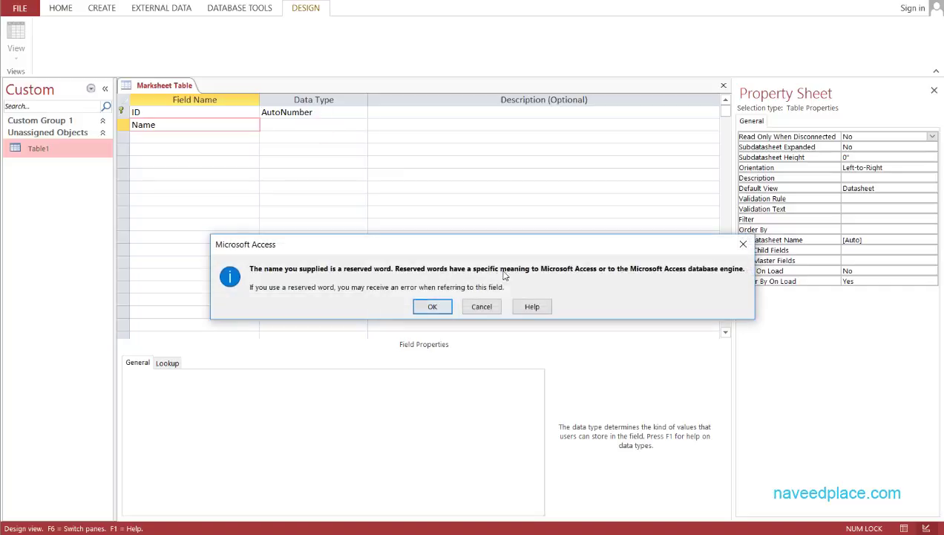
pyautogui.click(432, 363)
pyautogui.click(151, 139)
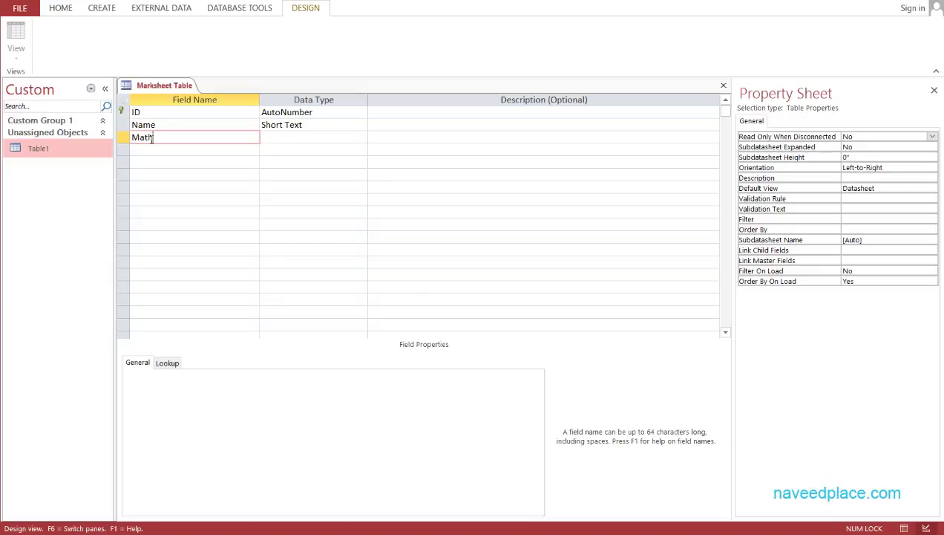
pyautogui.click(372, 132)
pyautogui.click(309, 139)
pyautogui.click(361, 138)
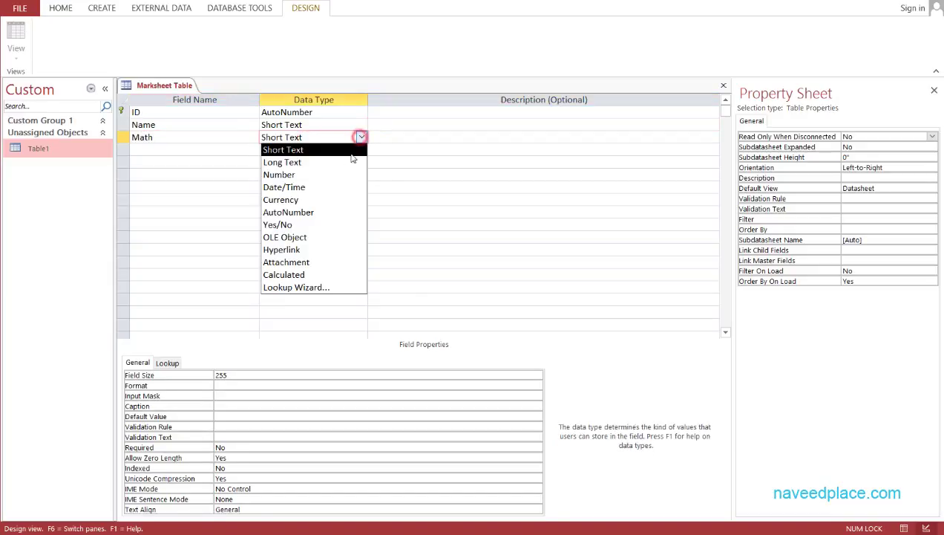
pyautogui.click(322, 174)
# Add Computer and Urdu fields below Math, both with the Number data type.
pyautogui.click(185, 151)
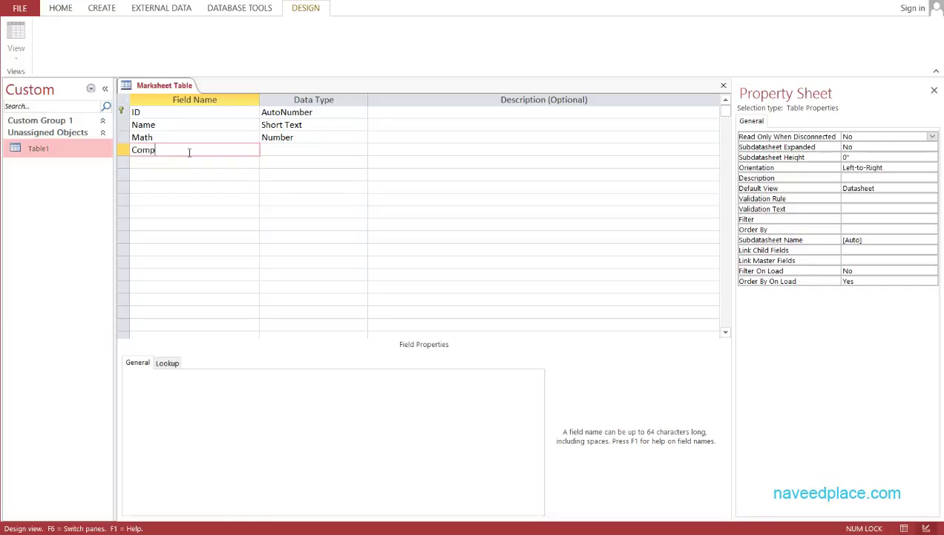
pyautogui.click(310, 147)
pyautogui.click(361, 150)
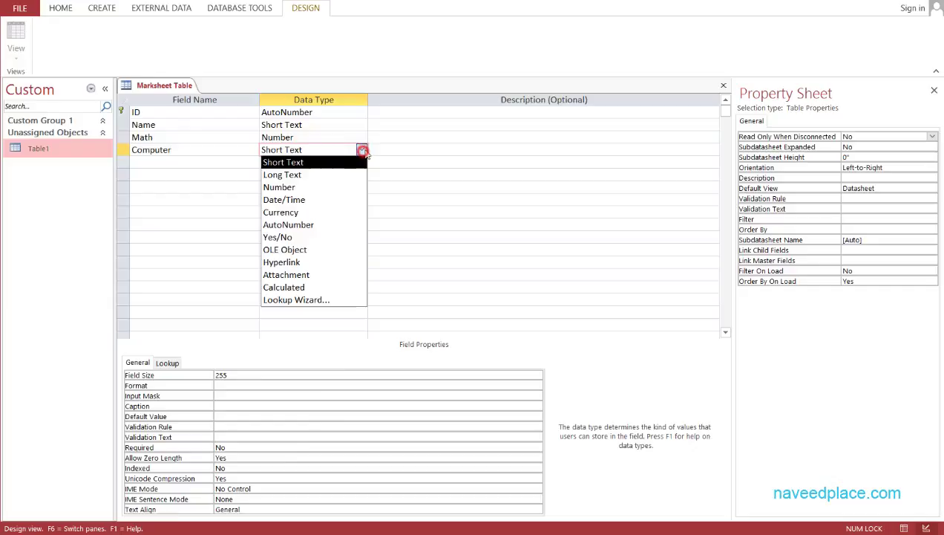
pyautogui.click(321, 188)
pyautogui.click(194, 161)
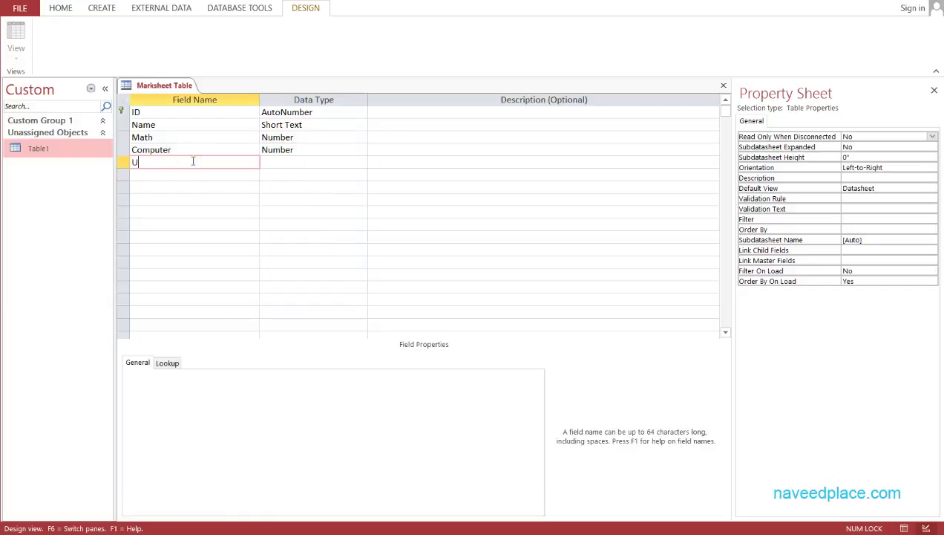
pyautogui.click(288, 162)
pyautogui.click(361, 162)
pyautogui.click(326, 200)
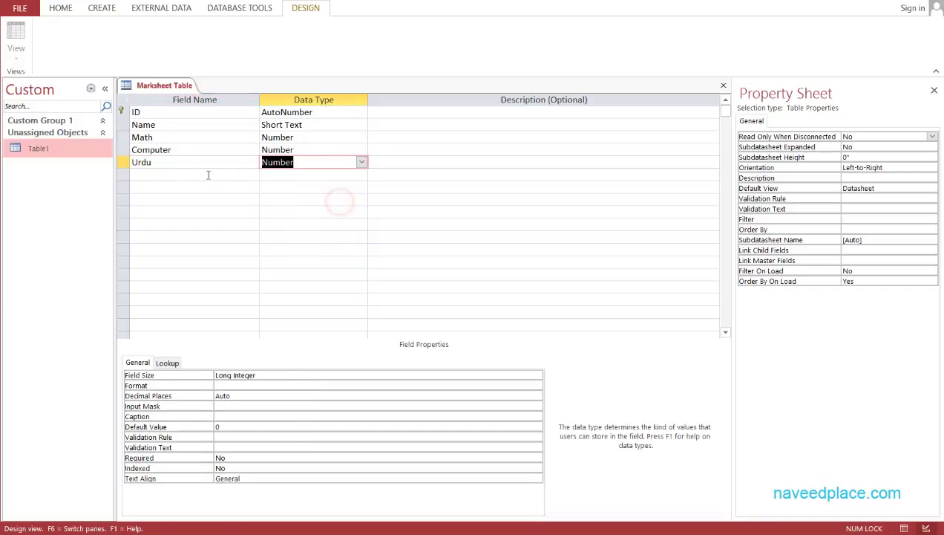
# Add Total and Per fields below Urdu, both with the Number data type.
pyautogui.click(174, 175)
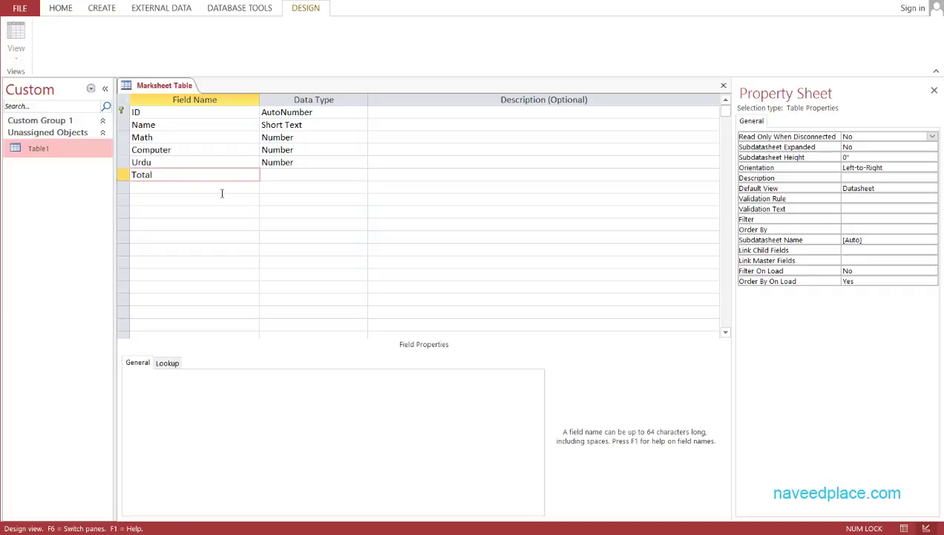
pyautogui.click(294, 176)
pyautogui.click(361, 175)
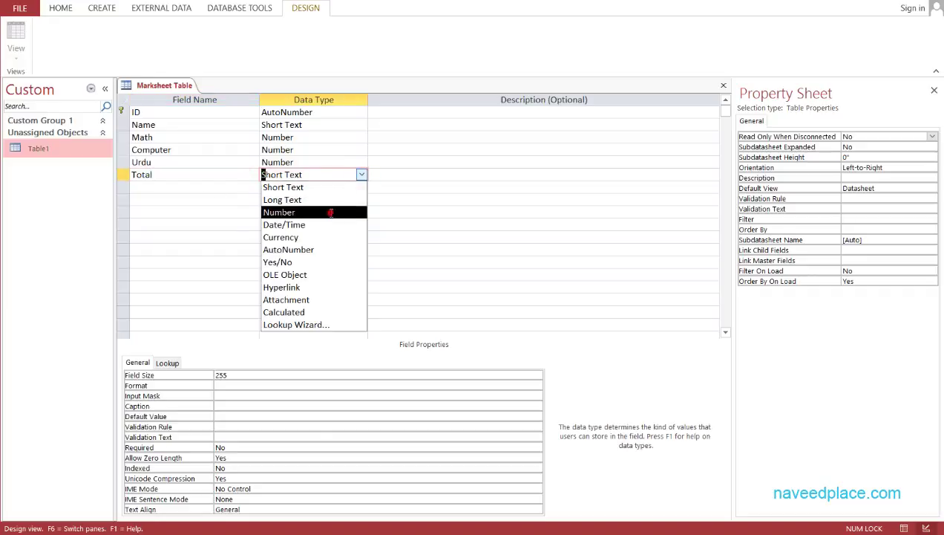
pyautogui.click(330, 212)
pyautogui.click(175, 187)
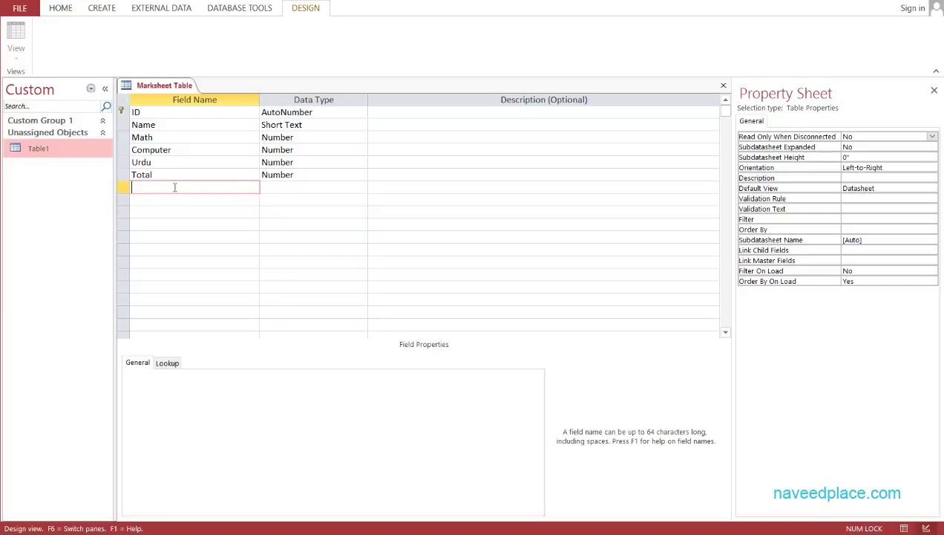
pyautogui.click(311, 188)
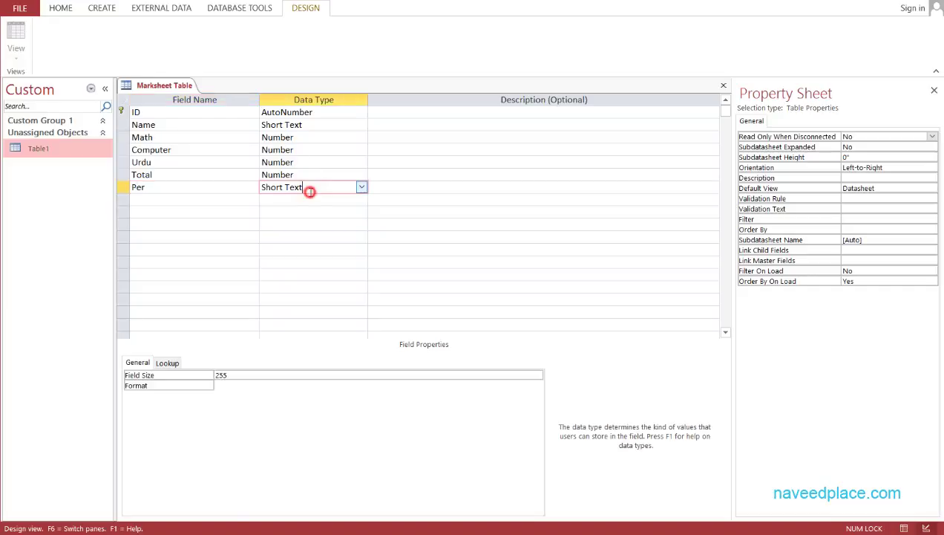
pyautogui.click(360, 187)
pyautogui.click(348, 226)
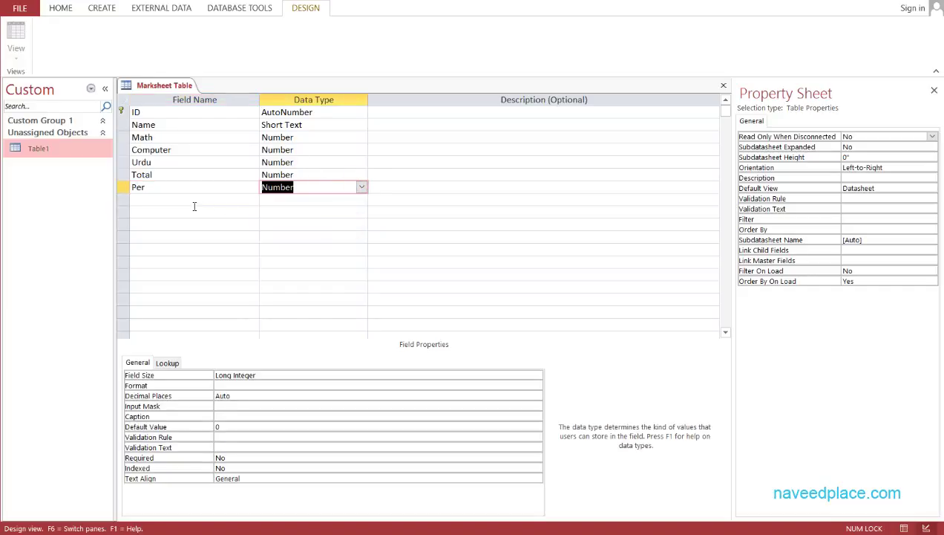
# Add a Grade field below Per with the Short Text data type.
pyautogui.click(192, 204)
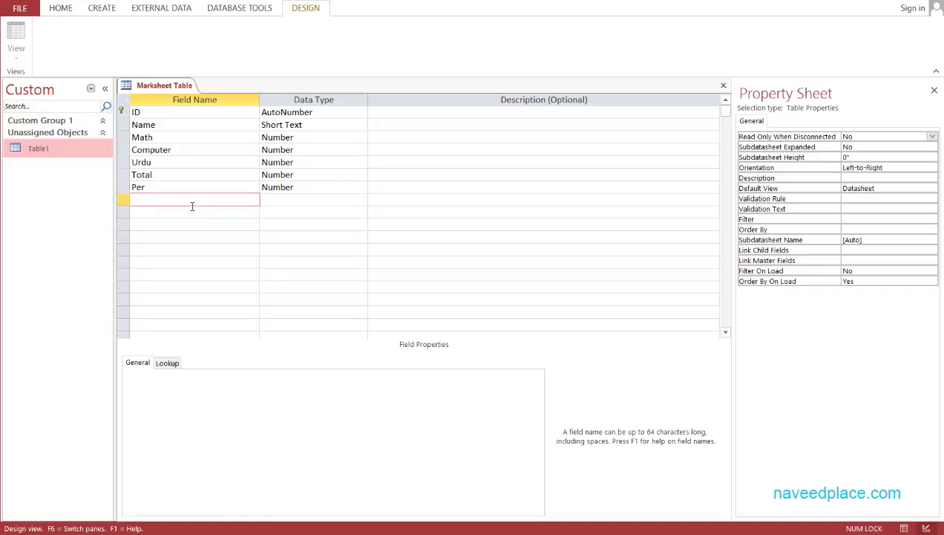
pyautogui.click(301, 199)
pyautogui.click(361, 200)
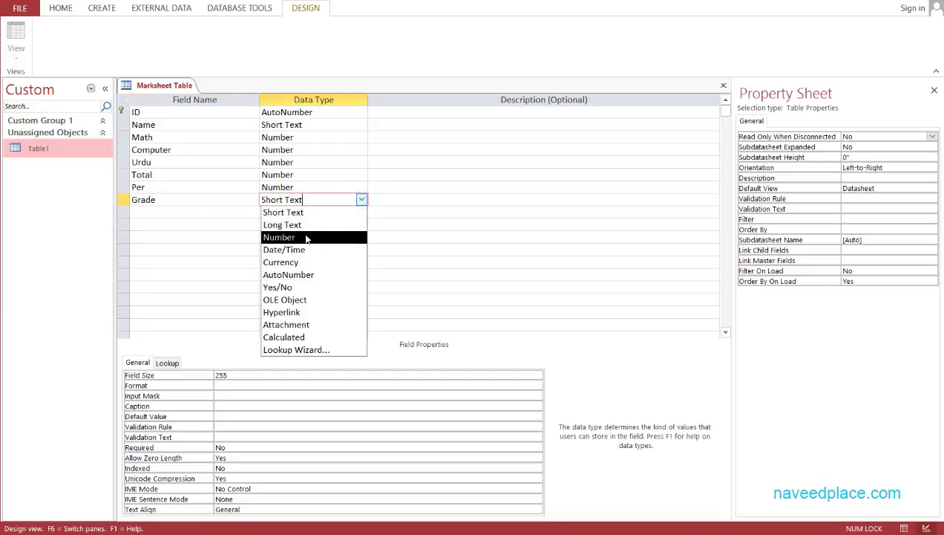
pyautogui.click(318, 213)
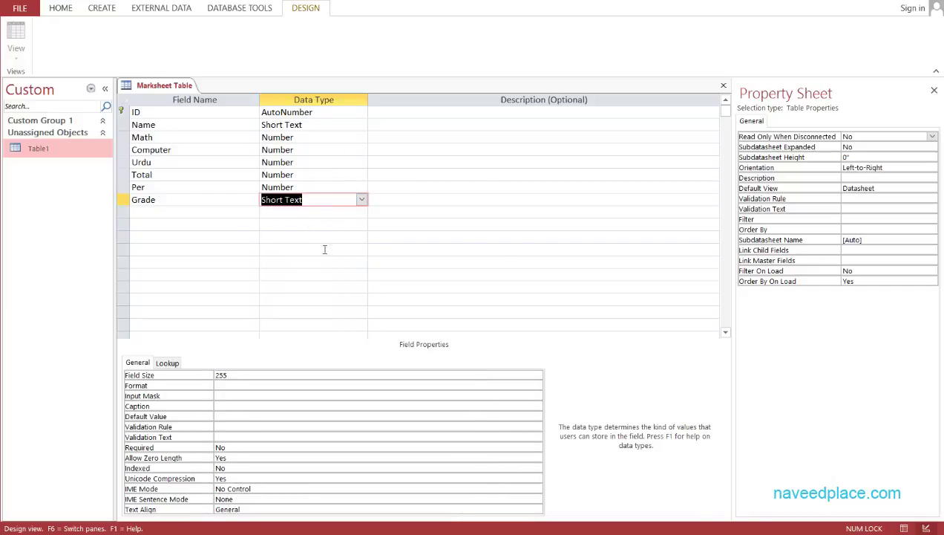
# Save the design of Marksheet Table and close the table.
pyautogui.rightClick(154, 86)
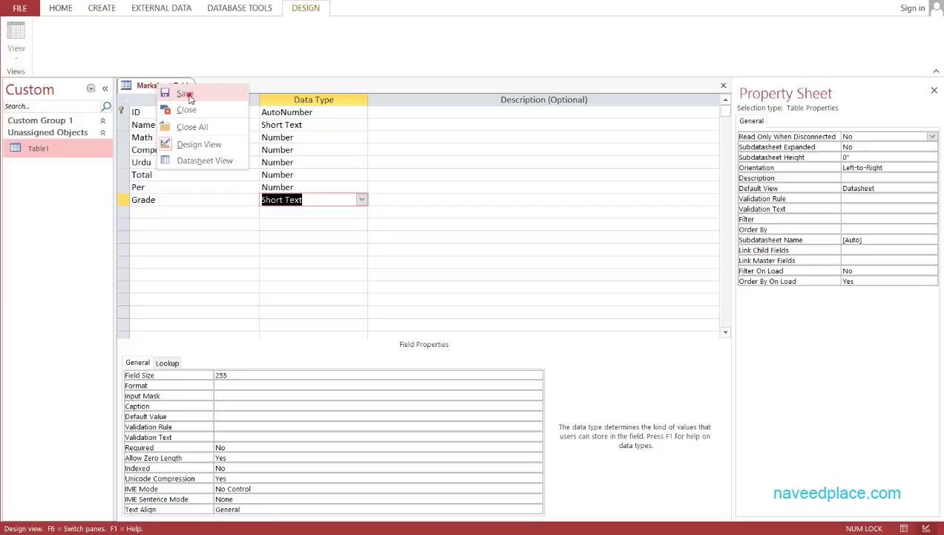
pyautogui.click(178, 94)
pyautogui.rightClick(158, 89)
pyautogui.click(176, 109)
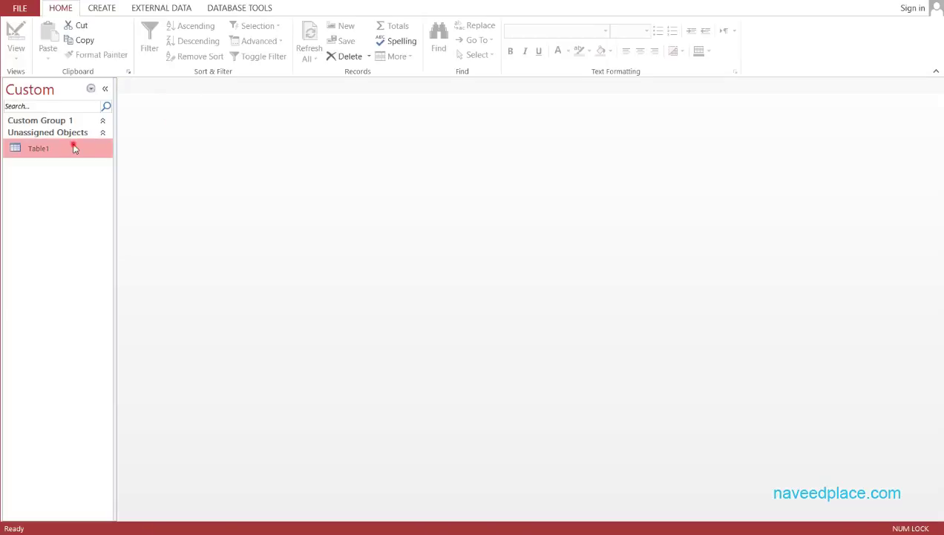
# Organise the navigation pane by Object Type and open Marksheet Table in Datasheet View.
pyautogui.doubleClick(74, 149)
pyautogui.click(483, 306)
pyautogui.click(91, 88)
pyautogui.click(66, 139)
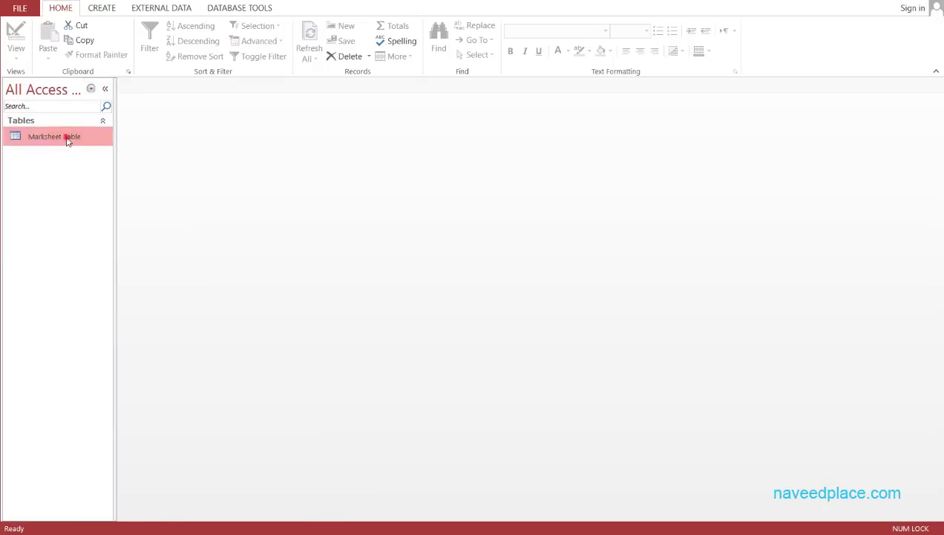
pyautogui.doubleClick(67, 139)
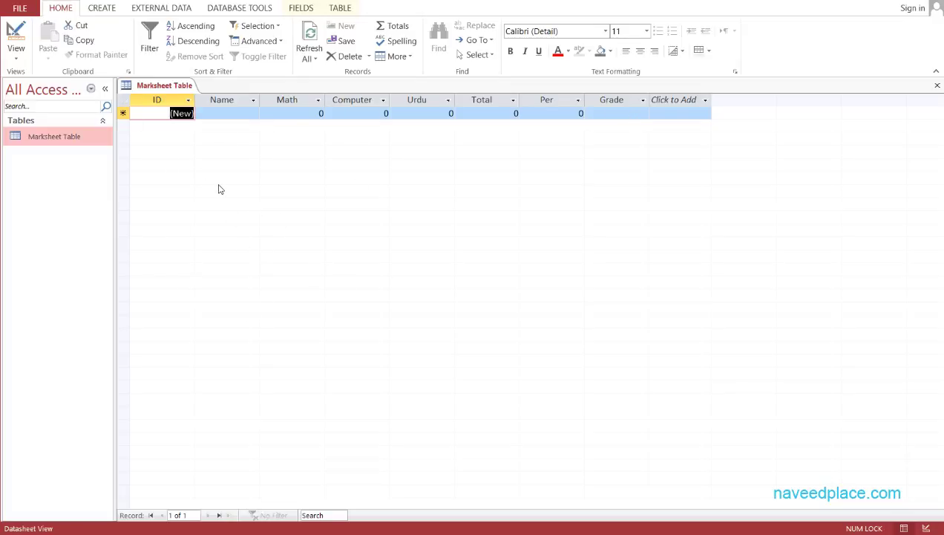
# Create a form based on Marksheet Table and save it as Marksheet Foam.
pyautogui.click(101, 9)
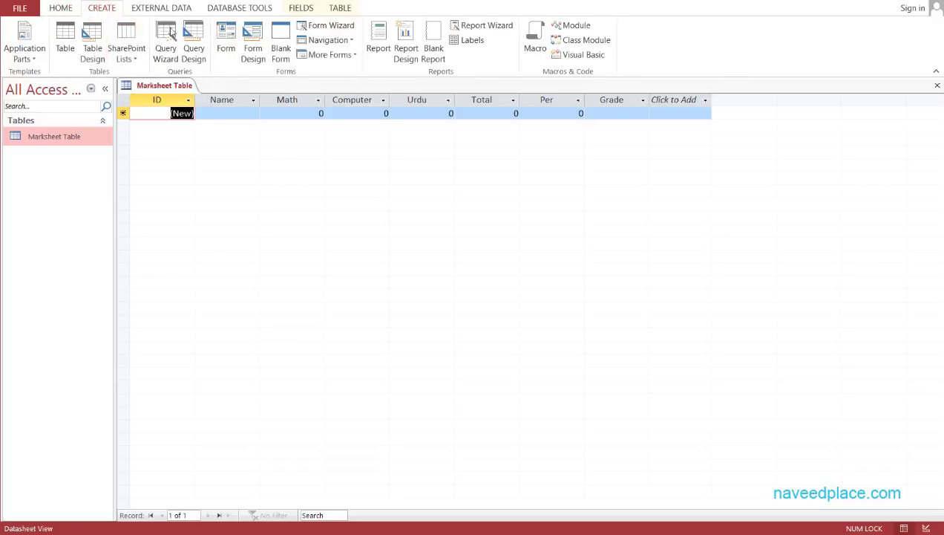
pyautogui.click(228, 49)
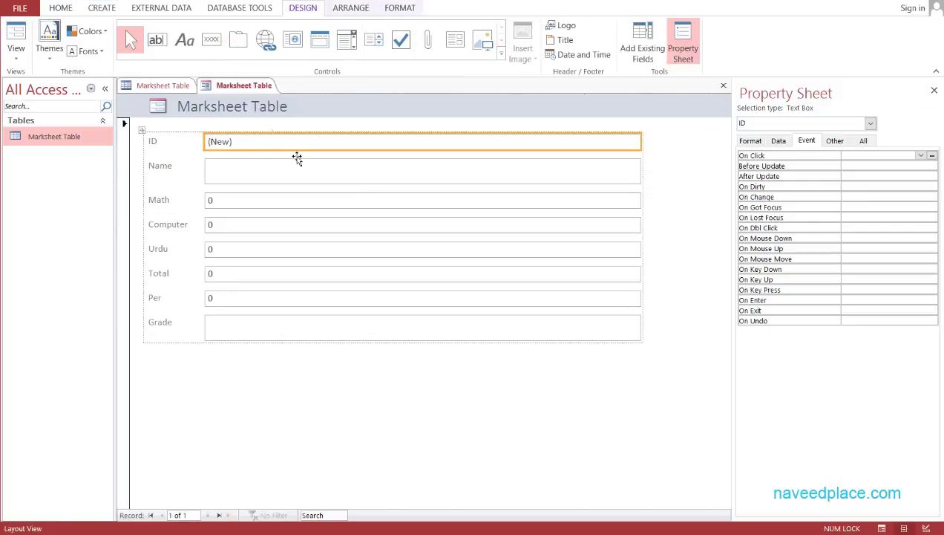
pyautogui.hotkey('ctrl', 's')
pyautogui.click(456, 181)
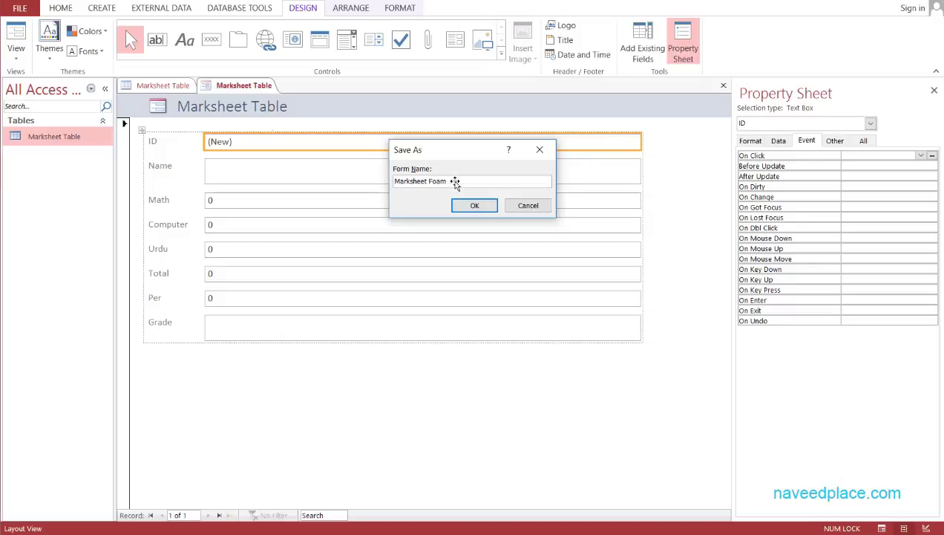
pyautogui.press('Return')
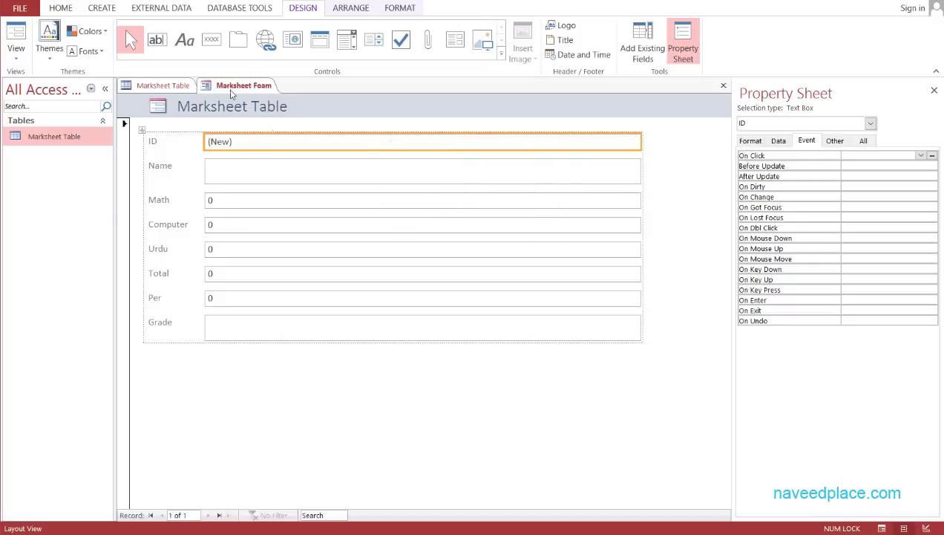
# Switch the form to Design View and extend its Detail section downward to about 5 inches tall.
pyautogui.click(16, 53)
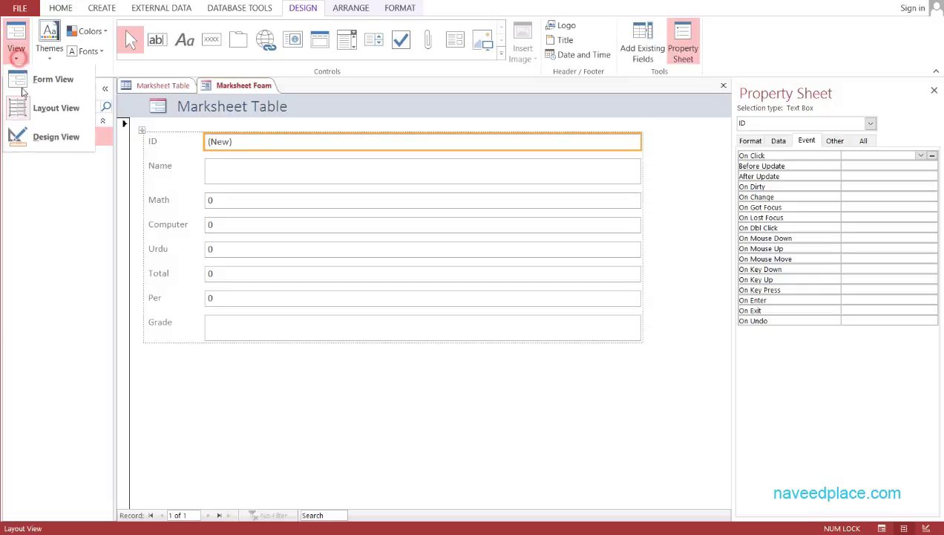
pyautogui.click(22, 142)
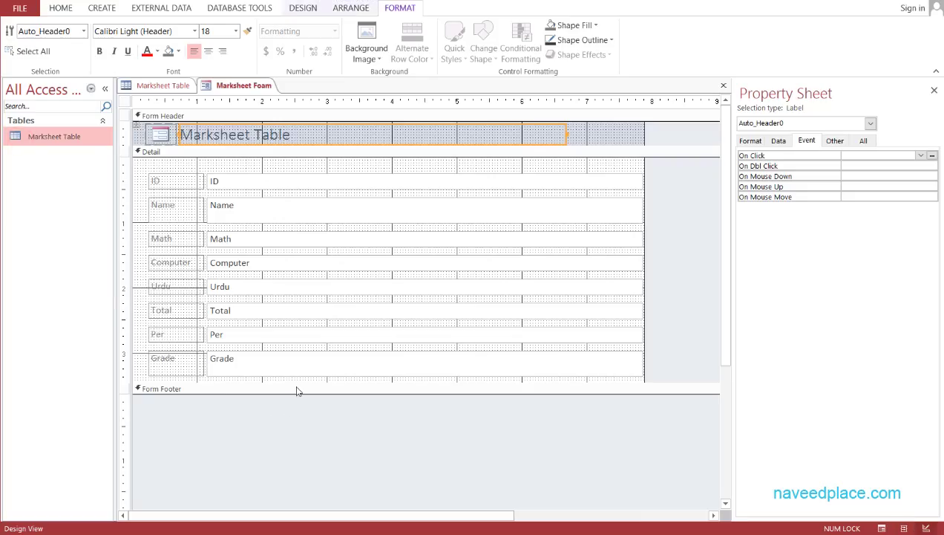
pyautogui.moveTo(302, 382); pyautogui.dragTo(299, 493)
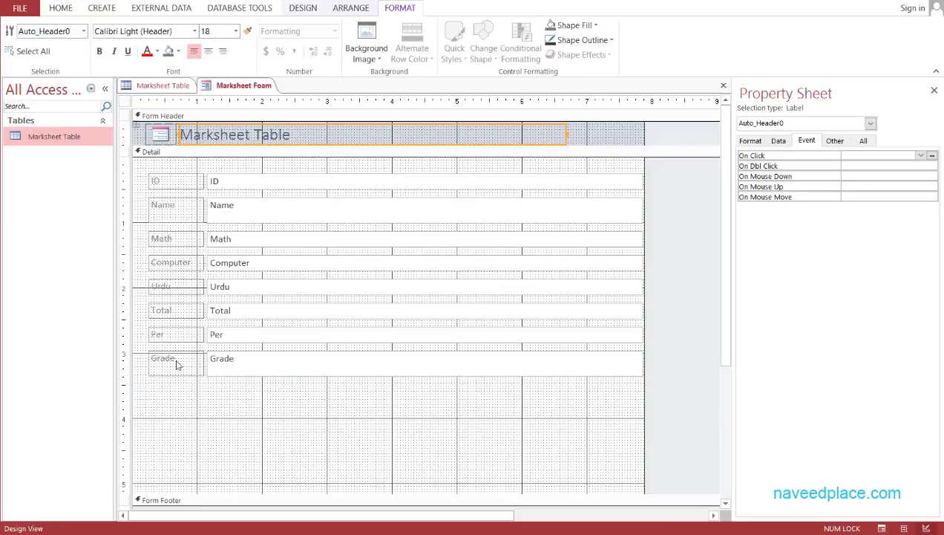
# Place three command buttons in a row below the Grade field, cancelling the Command Button Wizard for each.
pyautogui.click(246, 362)
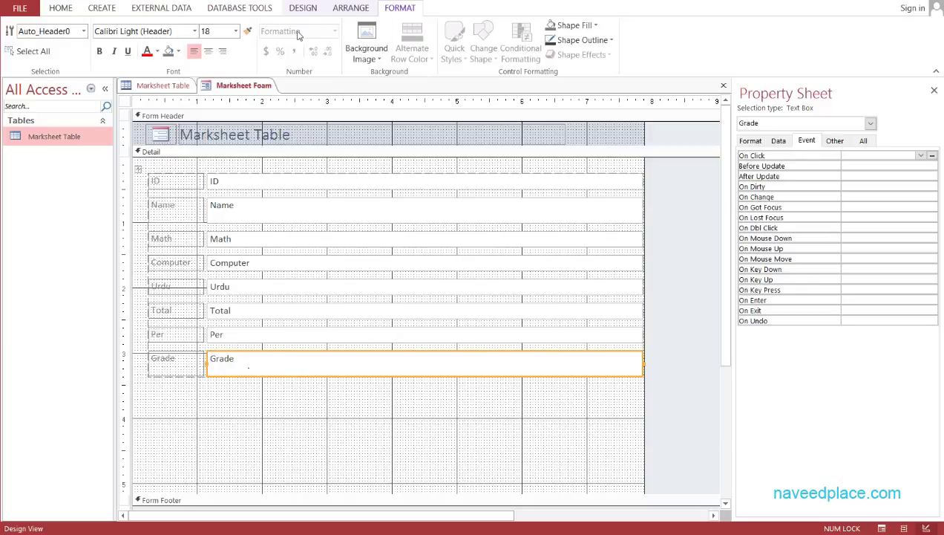
pyautogui.click(312, 11)
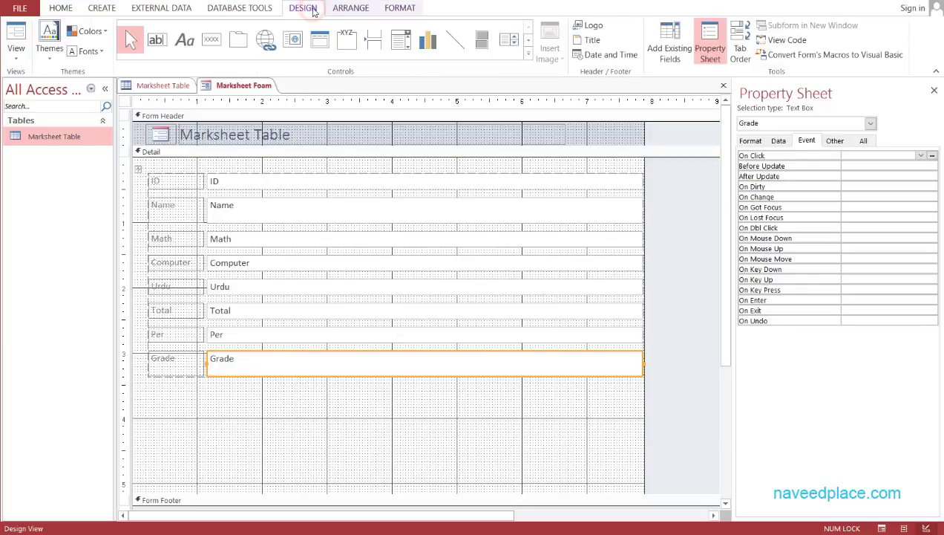
pyautogui.click(212, 41)
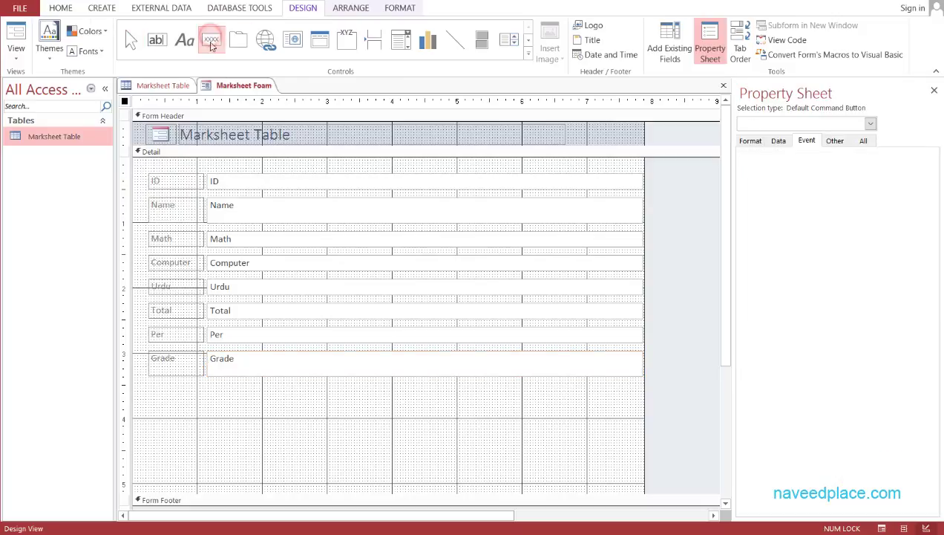
pyautogui.moveTo(171, 398); pyautogui.dragTo(294, 421)
pyautogui.click(424, 293)
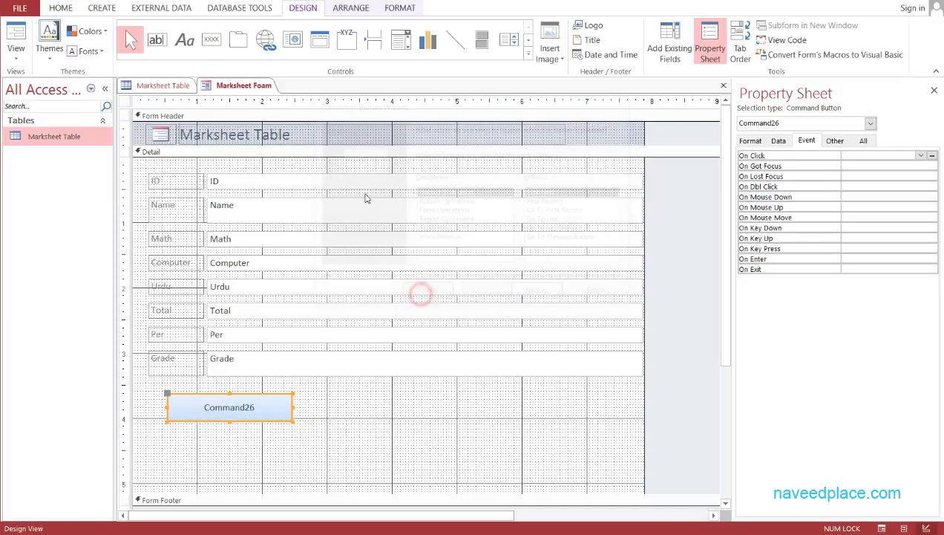
pyautogui.click(212, 41)
pyautogui.moveTo(323, 407); pyautogui.dragTo(443, 431)
pyautogui.click(432, 286)
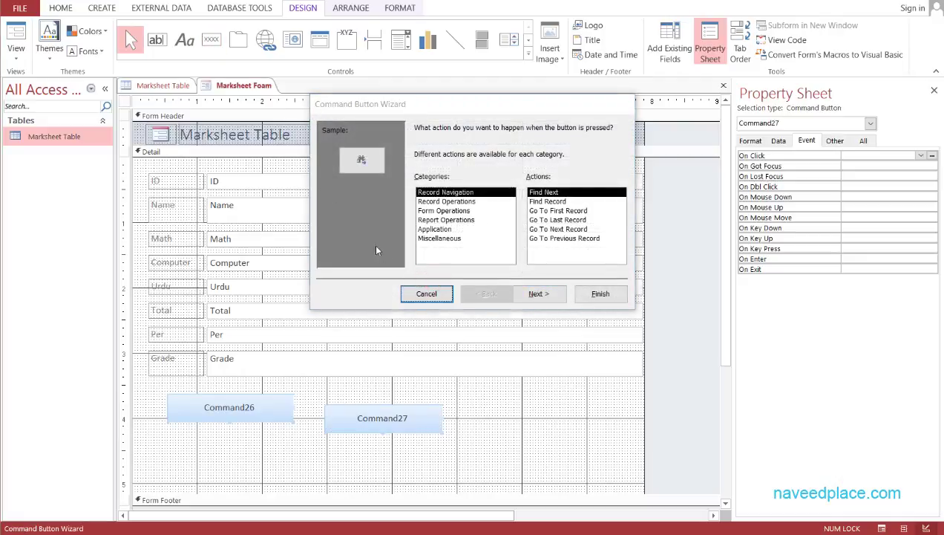
pyautogui.click(211, 41)
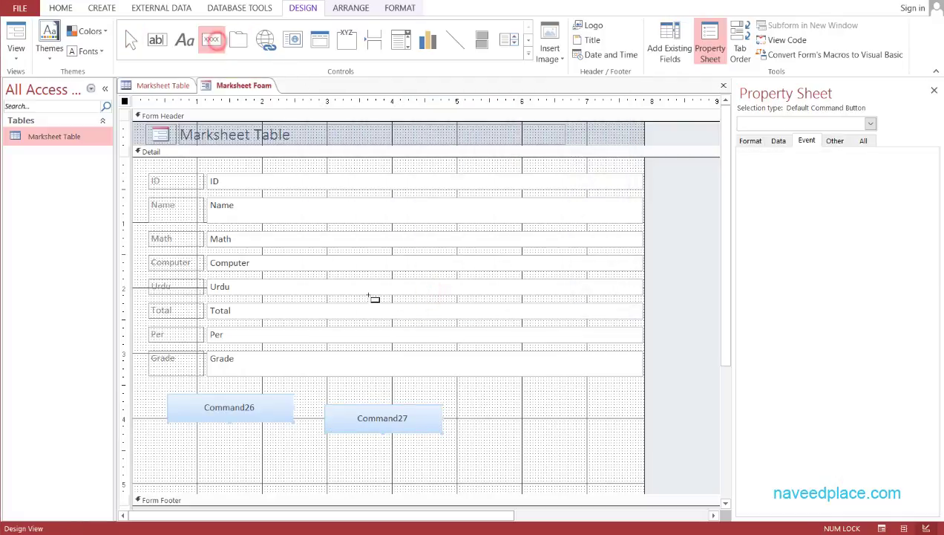
pyautogui.moveTo(498, 391)
pyautogui.mouseDown()
pyautogui.moveTo(520, 419)
pyautogui.moveTo(598, 423)
pyautogui.mouseUp()
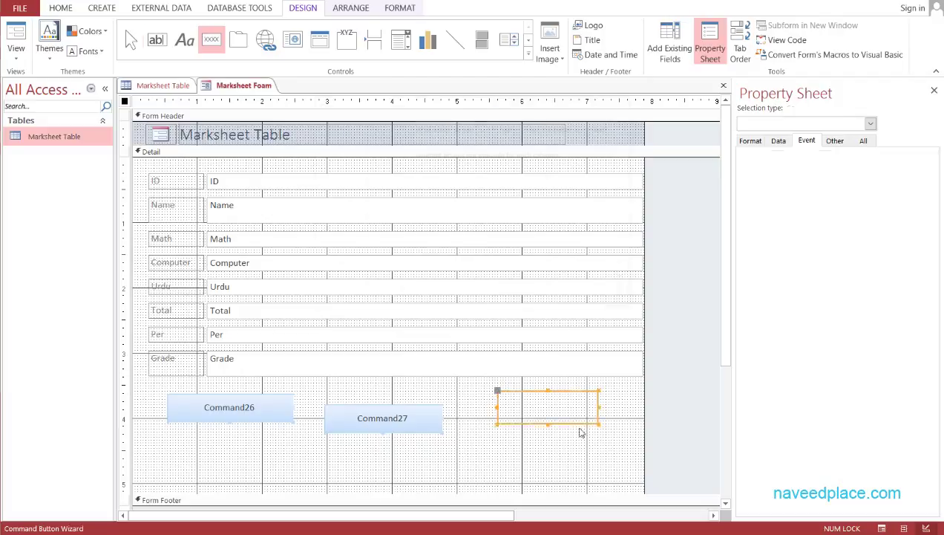
pyautogui.click(426, 290)
# Caption the three command buttons Total, Per and Grade in order.
pyautogui.click(232, 405)
pyautogui.click(233, 405)
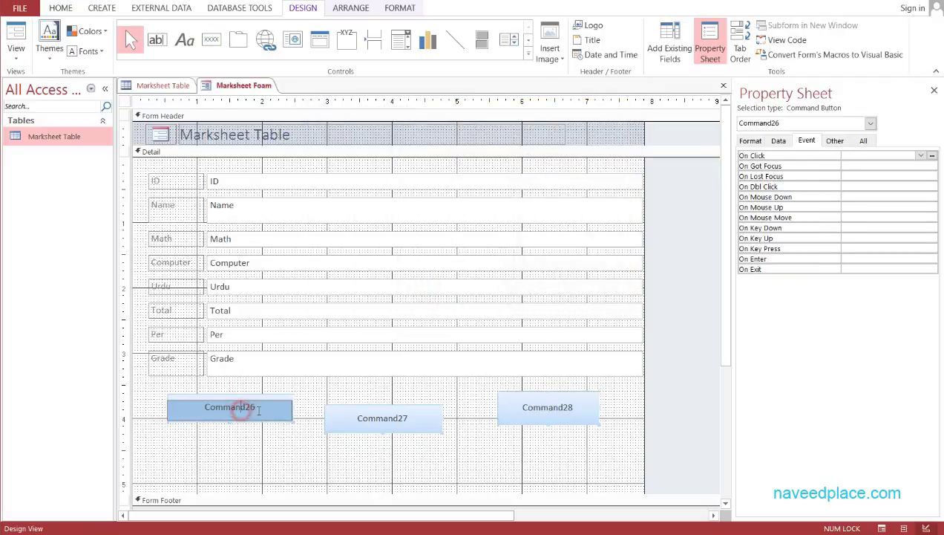
pyautogui.doubleClick(233, 407)
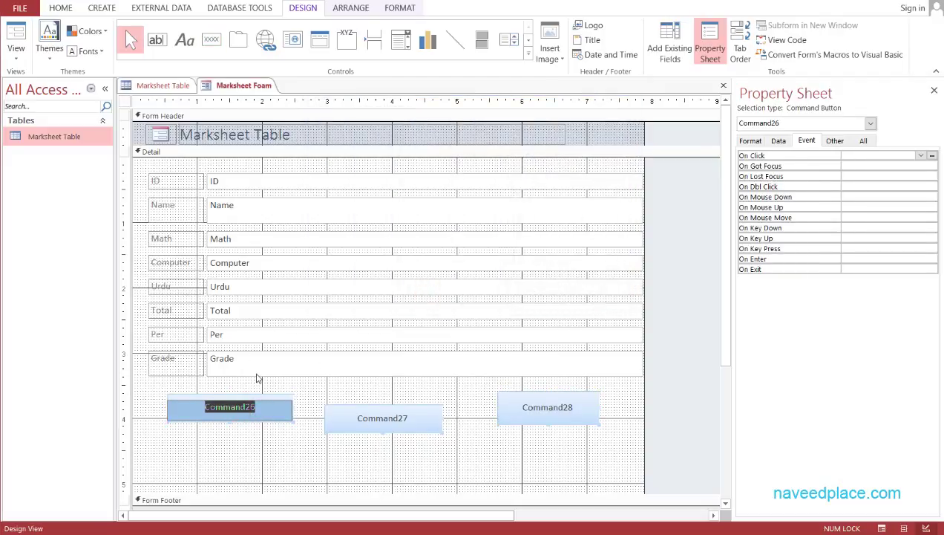
pyautogui.write('rt')
pyautogui.write('l')
pyautogui.click(383, 417)
pyautogui.moveTo(413, 417); pyautogui.dragTo(323, 416)
pyautogui.write('Per')
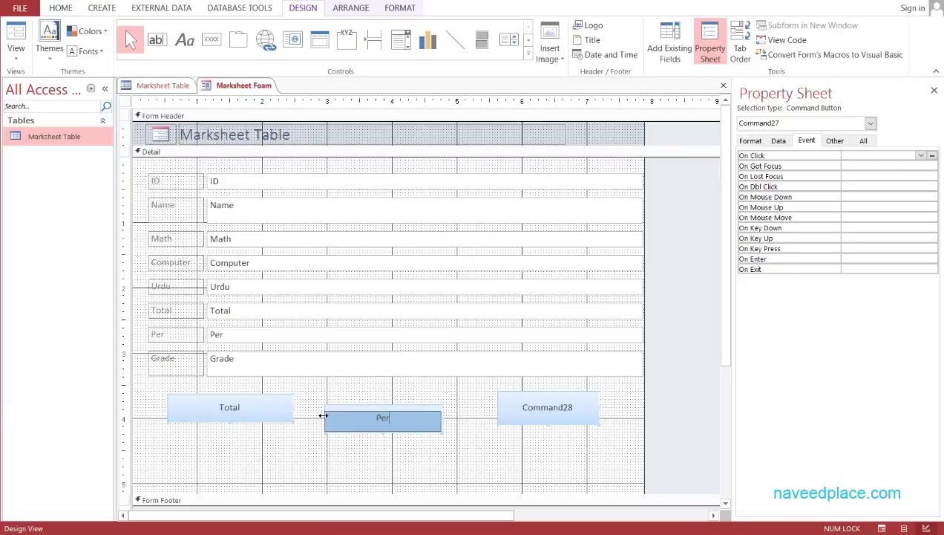
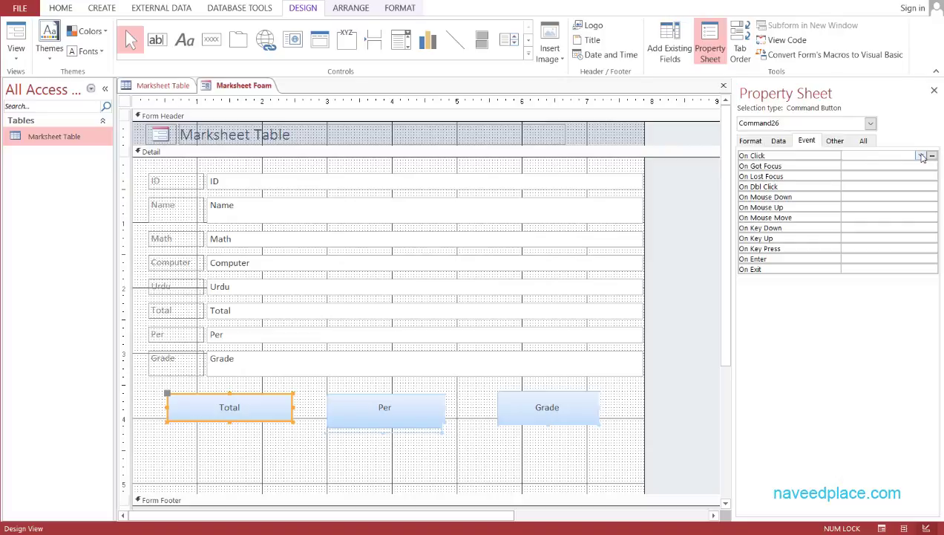
# Set the Total button's On Click event to [Event Procedure] and open its code in the Visual Basic editor.
pyautogui.click(921, 156)
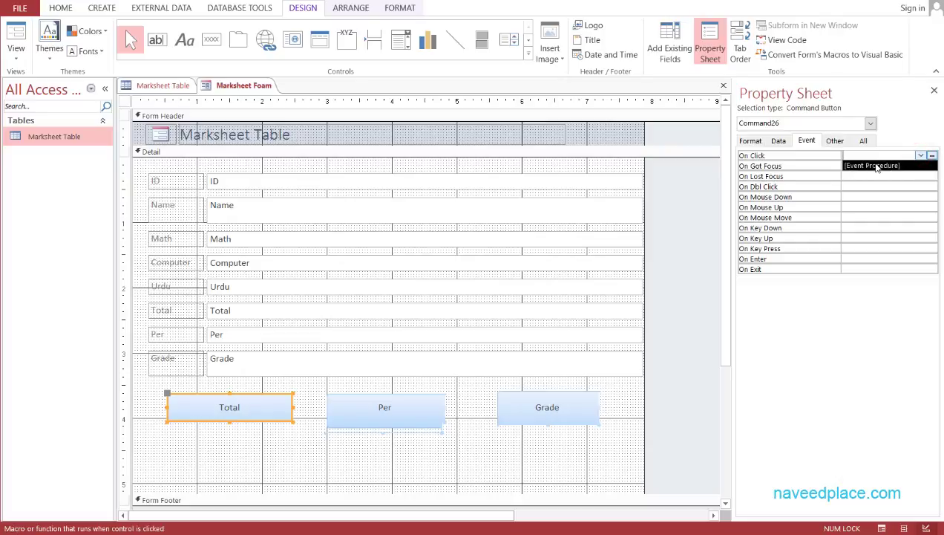
pyautogui.click(876, 166)
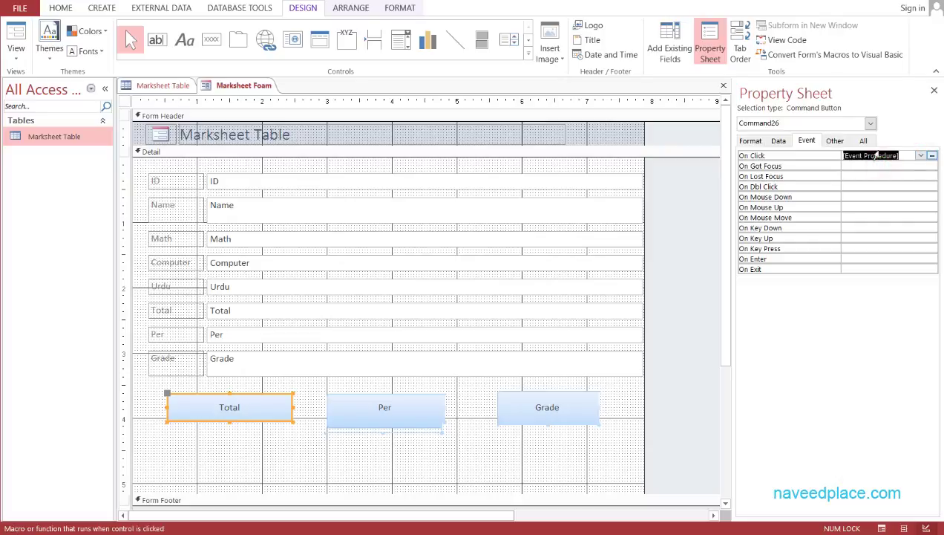
pyautogui.click(932, 156)
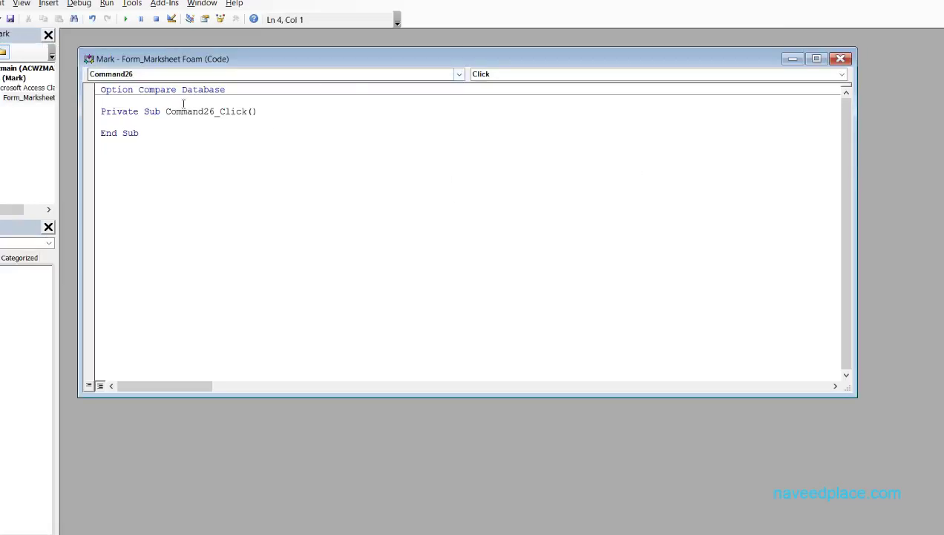
pyautogui.hotkey('alt', 'F11')
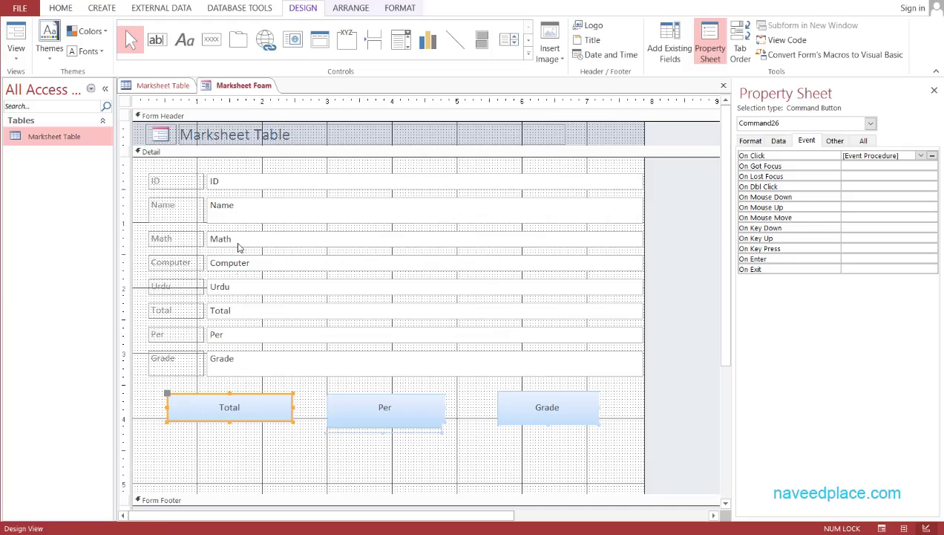
pyautogui.hotkey('alt', 'F11')
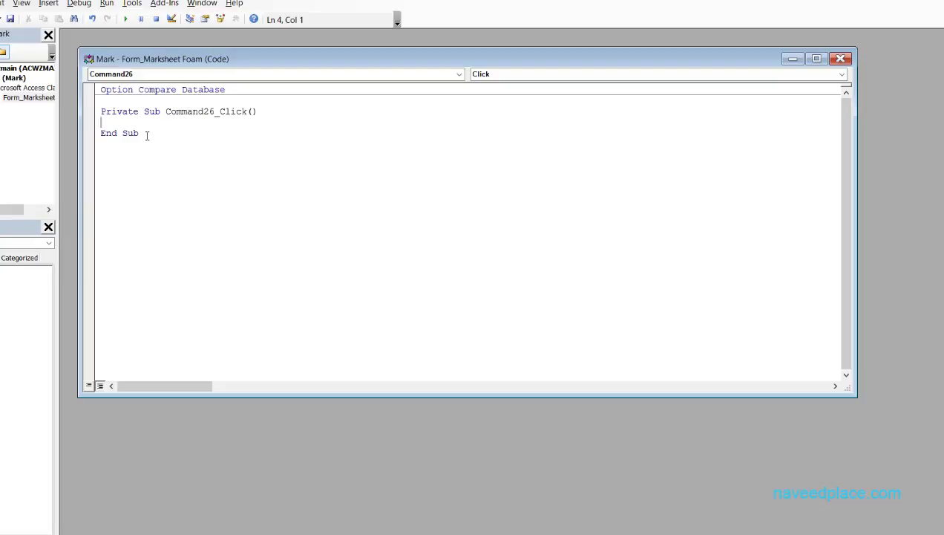
# Copy the Total field's name from the form into the Total button's click procedure and follow it with an equals sign.
pyautogui.hotkey('alt', 'F11')
pyautogui.click(242, 306)
pyautogui.moveTo(243, 307); pyautogui.dragTo(169, 307)
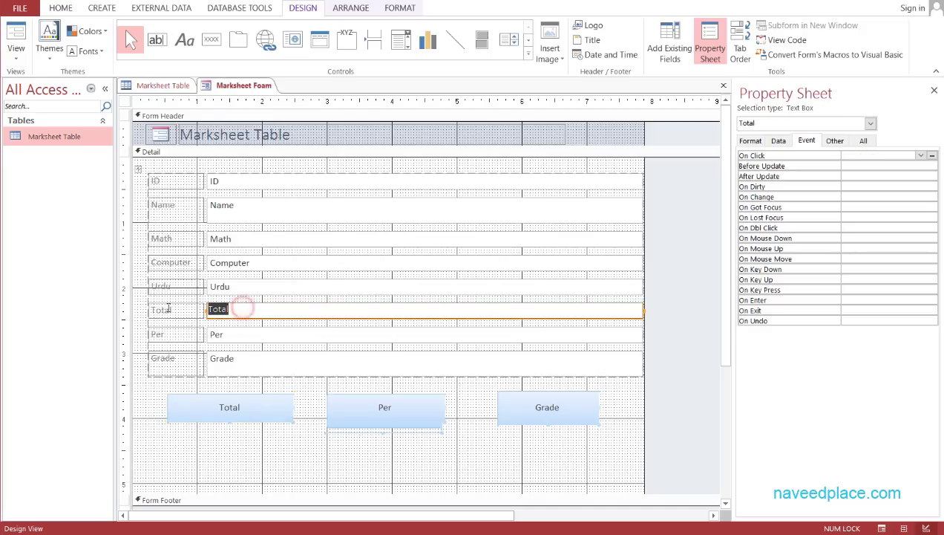
pyautogui.hotkey('ctrl', 'c')
pyautogui.hotkey('alt', 'Tab')
pyautogui.hotkey('ctrl', 'v')
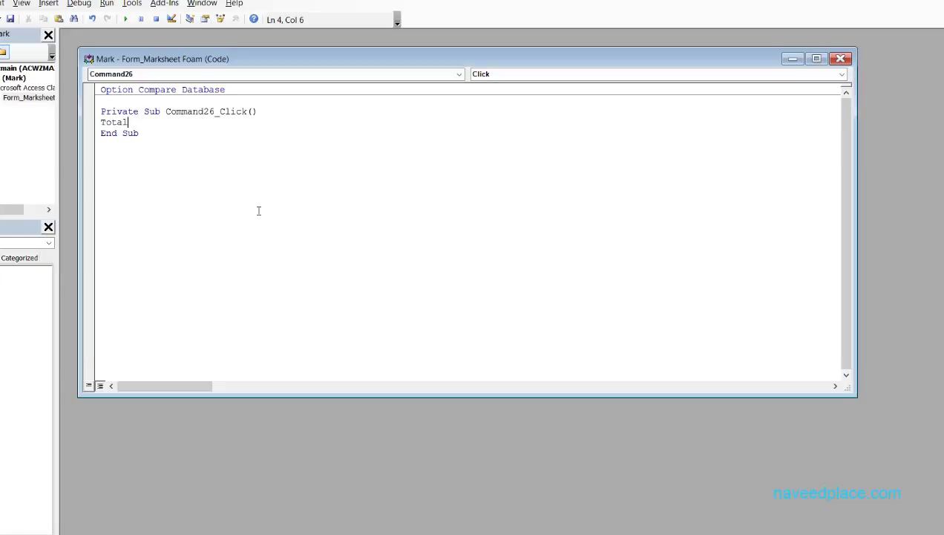
pyautogui.write('= "')
# Replace the quotation marks after the equals sign with the Math field name and a plus sign, giving Total = Math +.
pyautogui.hotkey('alt', 'Tab')
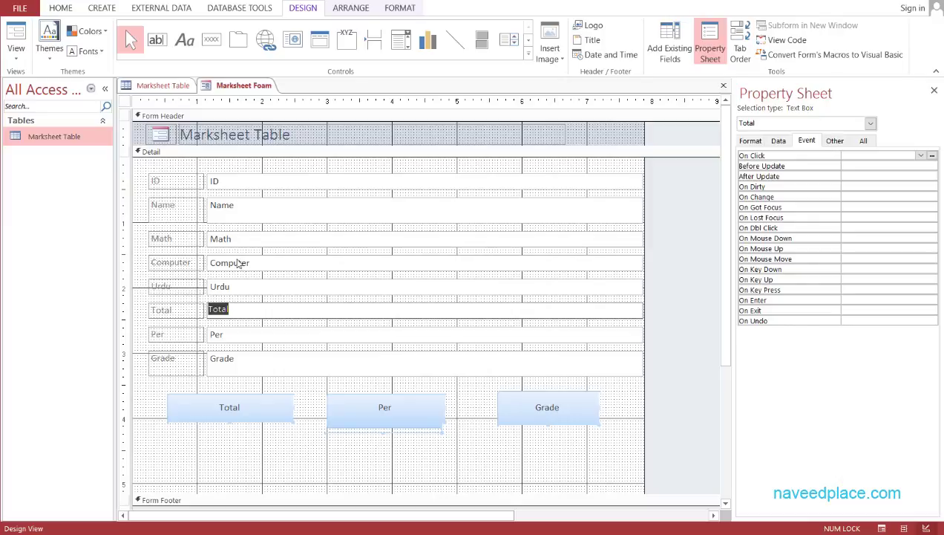
pyautogui.click(238, 235)
pyautogui.doubleClick(238, 235)
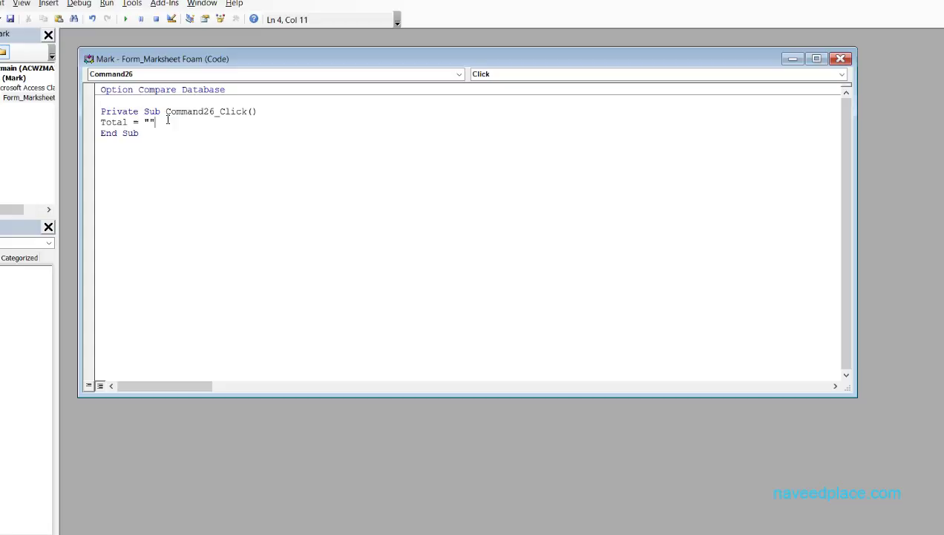
pyautogui.press('BackSpace')
pyautogui.press('BackSpace')
pyautogui.write('Math +')
# Copy the Computer and Urdu field names from the form to complete the statement as Total = Math + Computer + Urdu.
pyautogui.hotkey('alt', 'Tab')
pyautogui.doubleClick(238, 260)
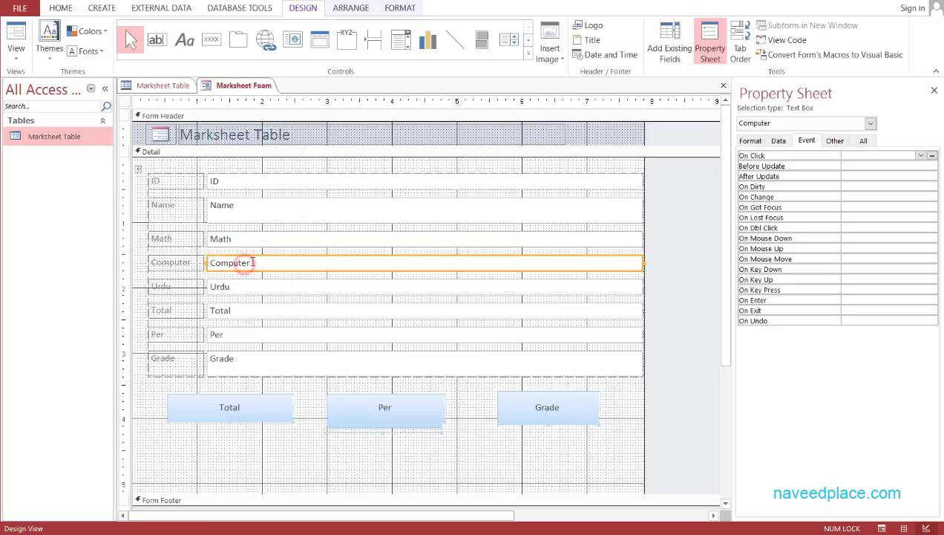
pyautogui.hotkey('ctrl', 'c')
pyautogui.hotkey('alt', 'Tab')
pyautogui.hotkey('ctrl', 'v')
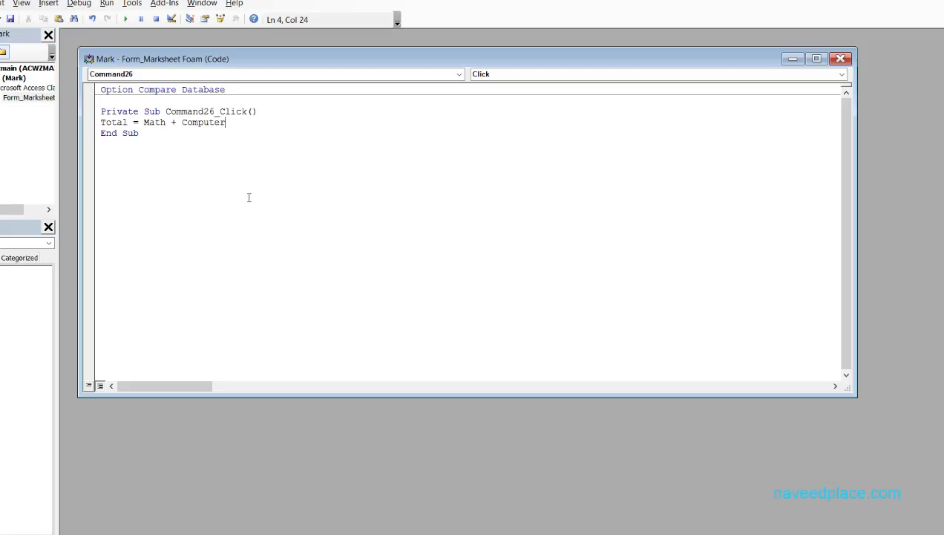
pyautogui.hotkey('alt', 'Tab')
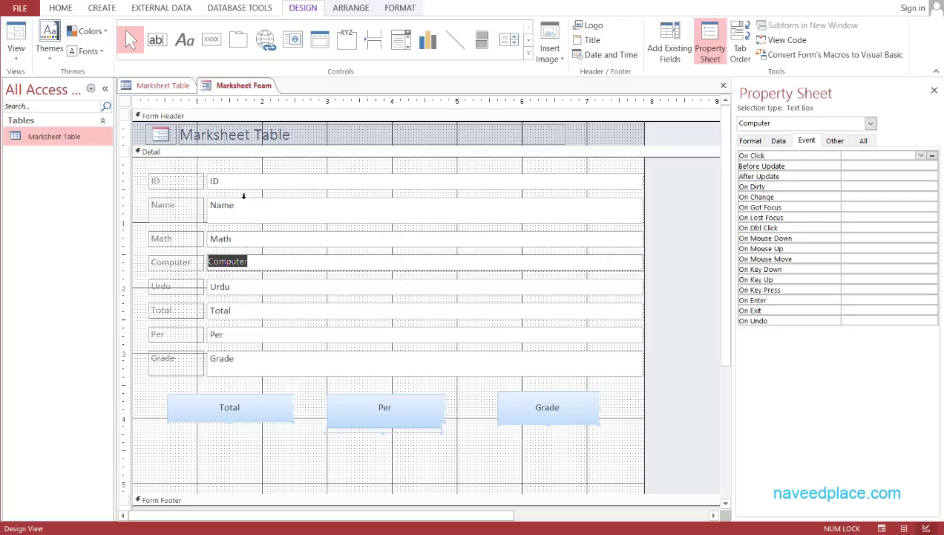
pyautogui.click(231, 286)
pyautogui.moveTo(226, 285); pyautogui.dragTo(154, 287)
pyautogui.hotkey('ctrl', 'c')
pyautogui.hotkey('alt', 'Tab')
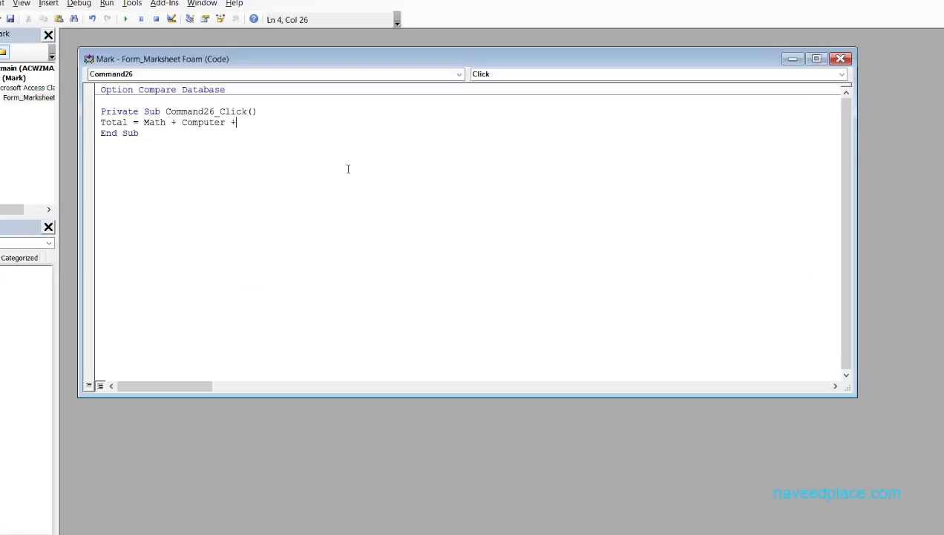
pyautogui.hotkey('ctrl', 'v')
# Return to Marksheet Foam, switch it to Form View and run the Total button on the first record.
pyautogui.hotkey('alt', 'Tab')
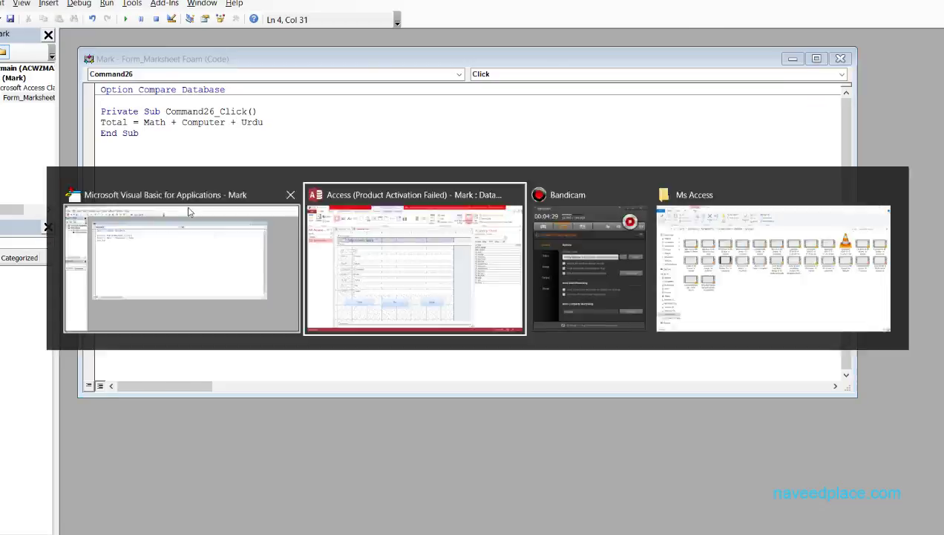
pyautogui.click(231, 242)
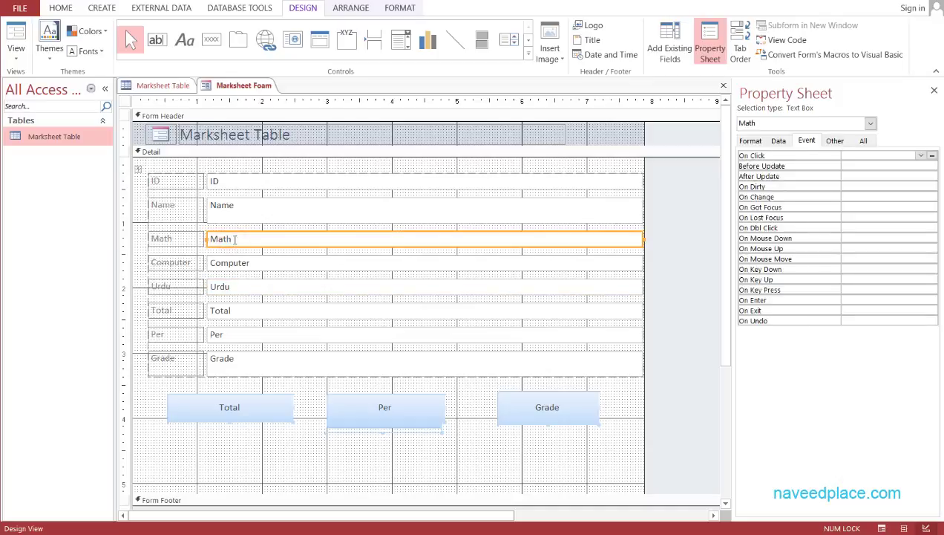
pyautogui.click(250, 262)
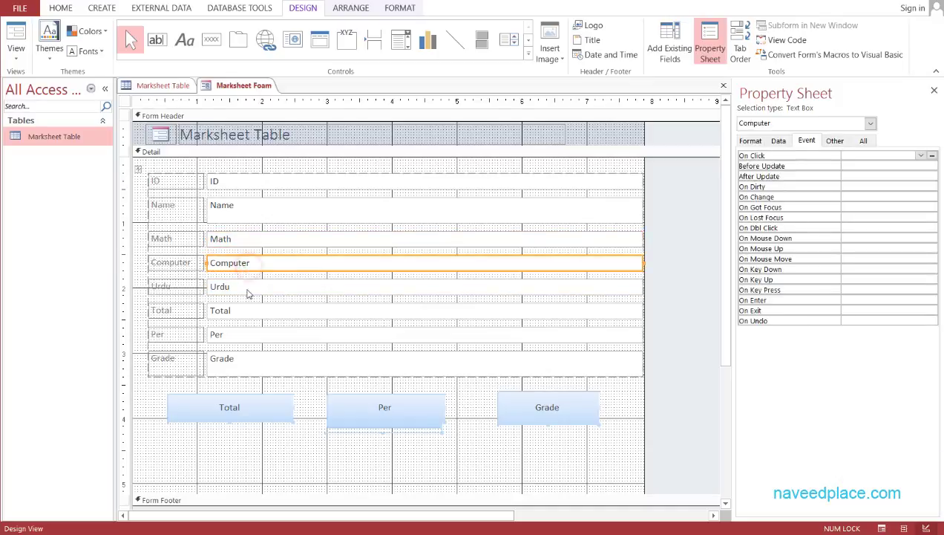
pyautogui.click(249, 290)
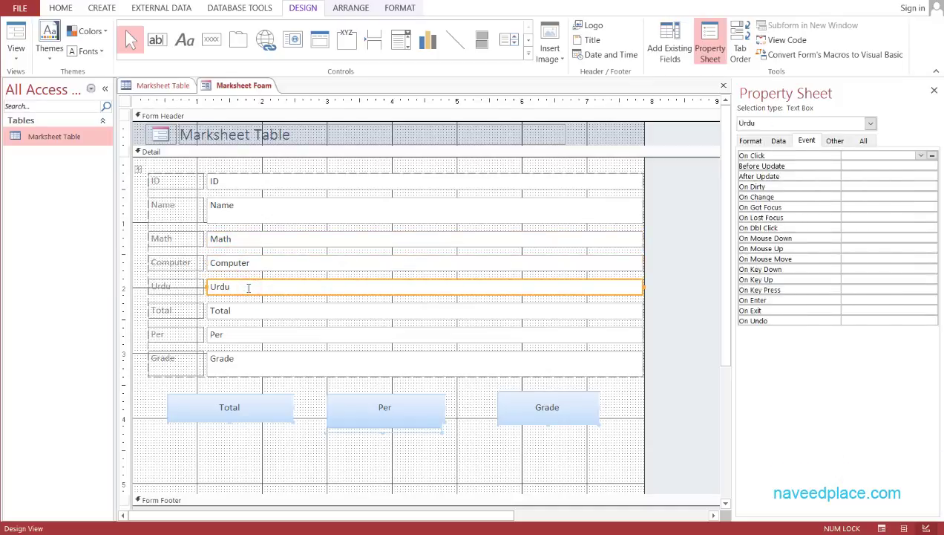
pyautogui.click(15, 60)
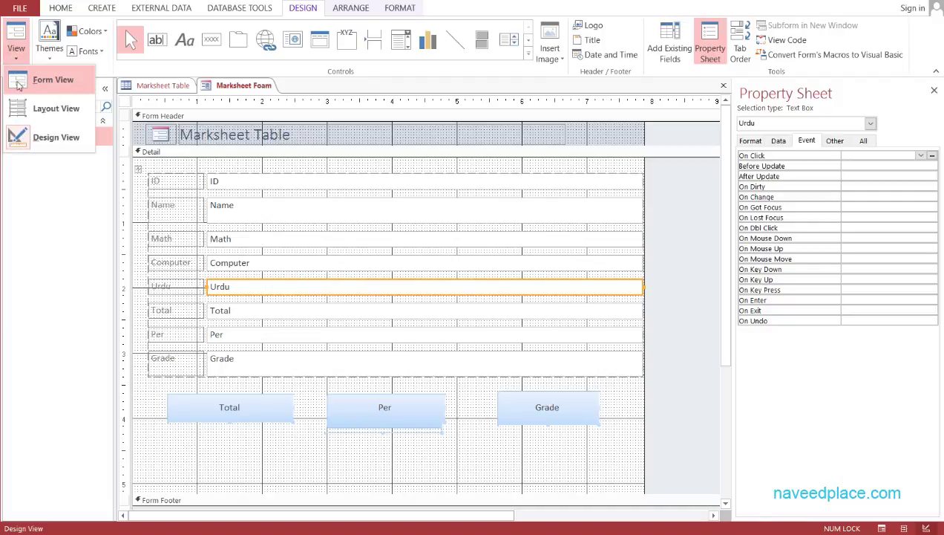
pyautogui.click(34, 83)
pyautogui.click(226, 370)
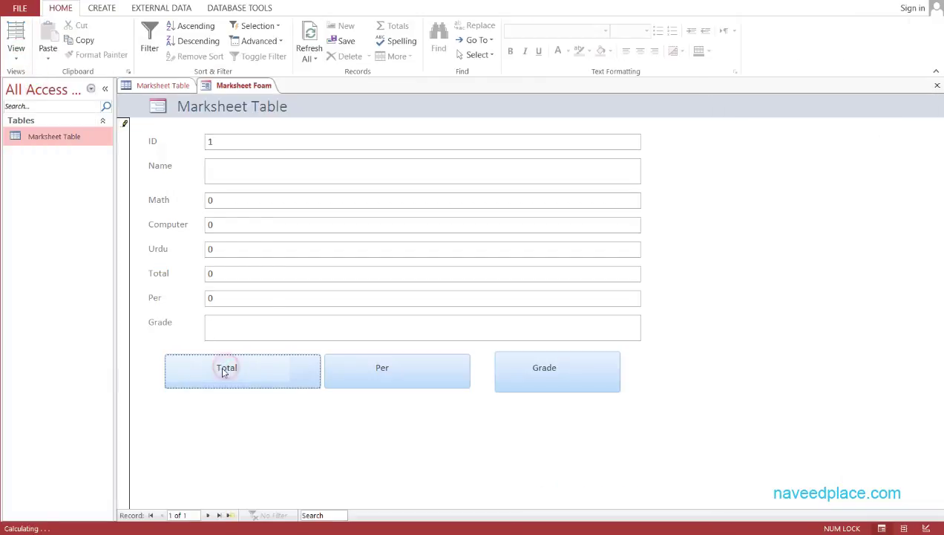
# Enter the student's name with marks Math 100, Computer 95 and Urdu 40, and calculate the total with the form's button.
pyautogui.click(220, 173)
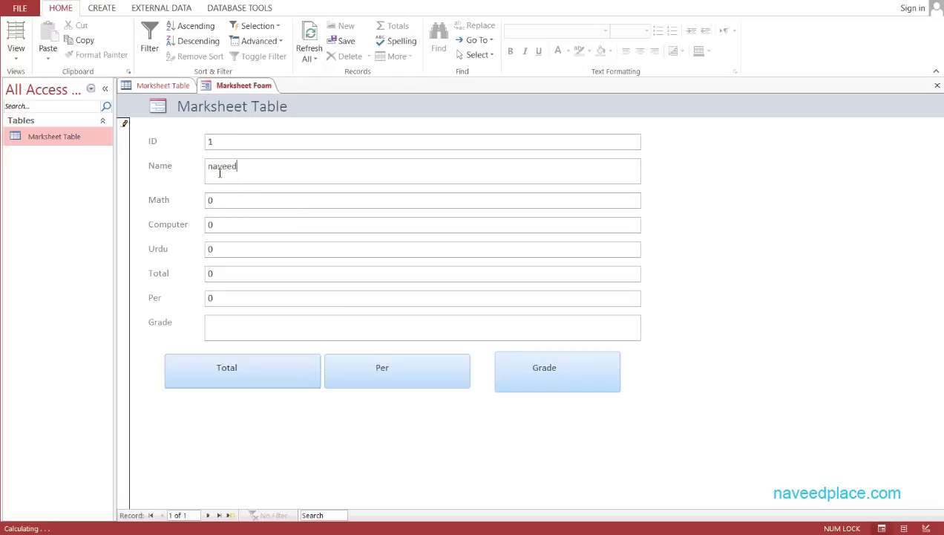
pyautogui.click(235, 201)
pyautogui.click(249, 222)
pyautogui.doubleClick(243, 242)
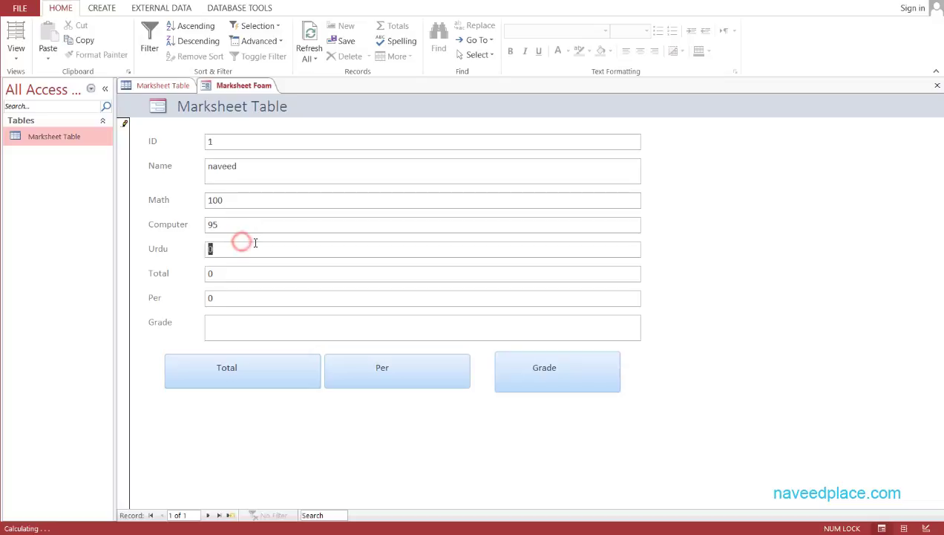
pyautogui.press('BackSpace')
pyautogui.click(221, 374)
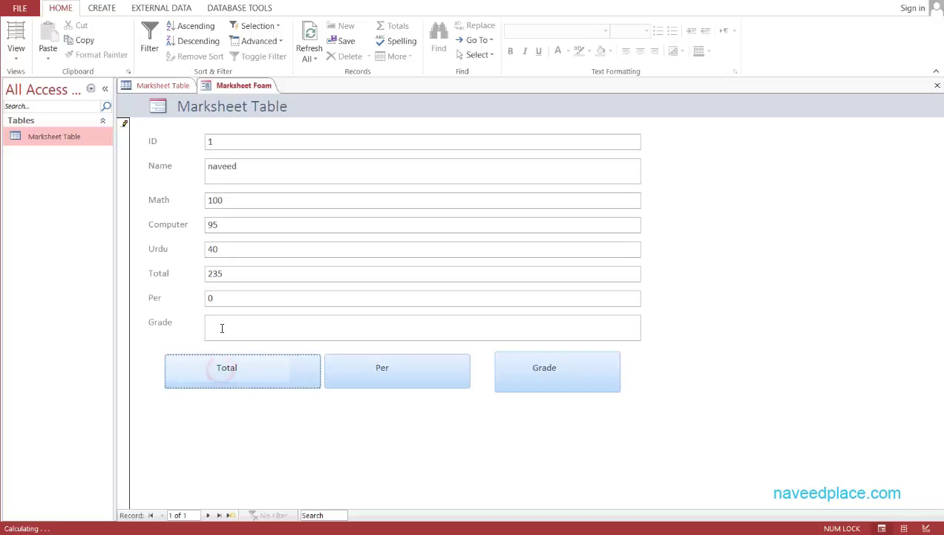
# Check the Math, Computer and Urdu marks against the Total field, recalculate the total and inspect the Per field.
pyautogui.doubleClick(228, 274)
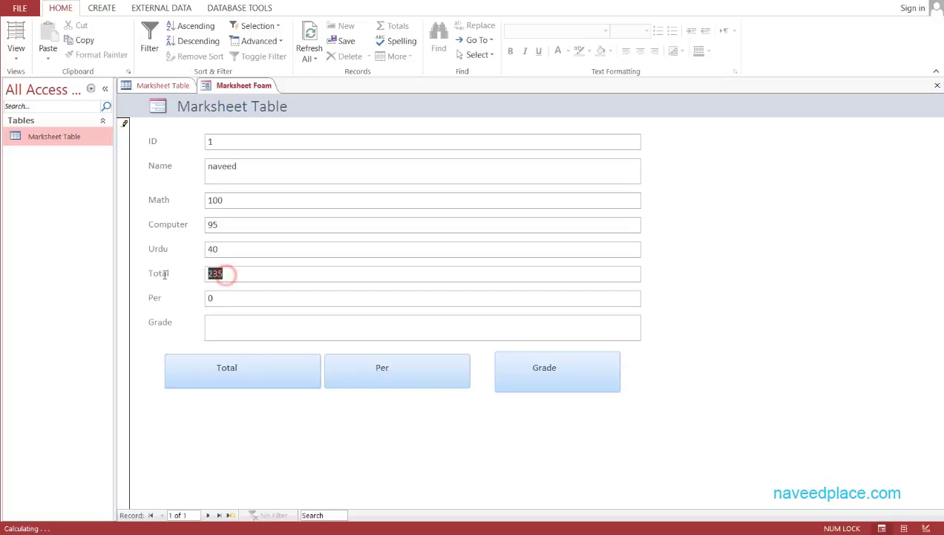
pyautogui.doubleClick(231, 199)
pyautogui.click(232, 199)
pyautogui.doubleClick(221, 201)
pyautogui.doubleClick(214, 223)
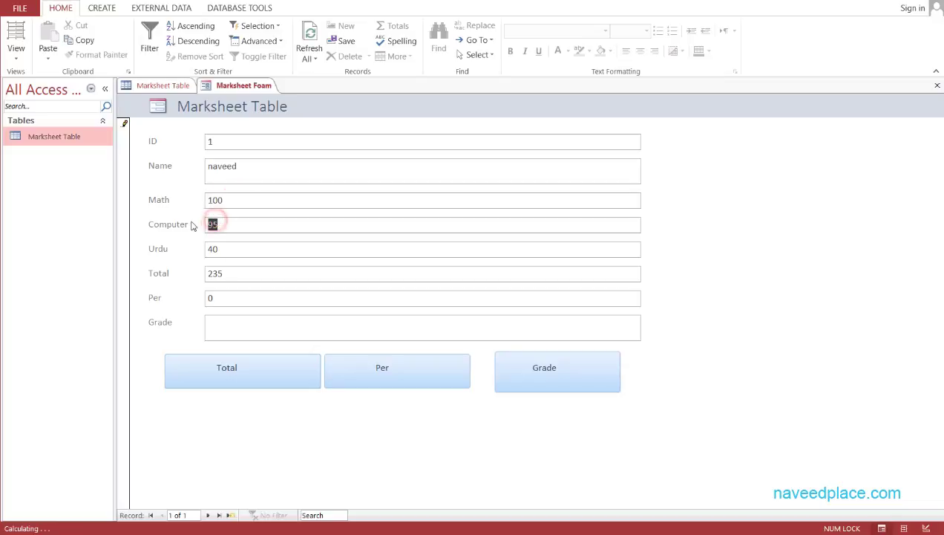
pyautogui.doubleClick(246, 251)
pyautogui.doubleClick(221, 275)
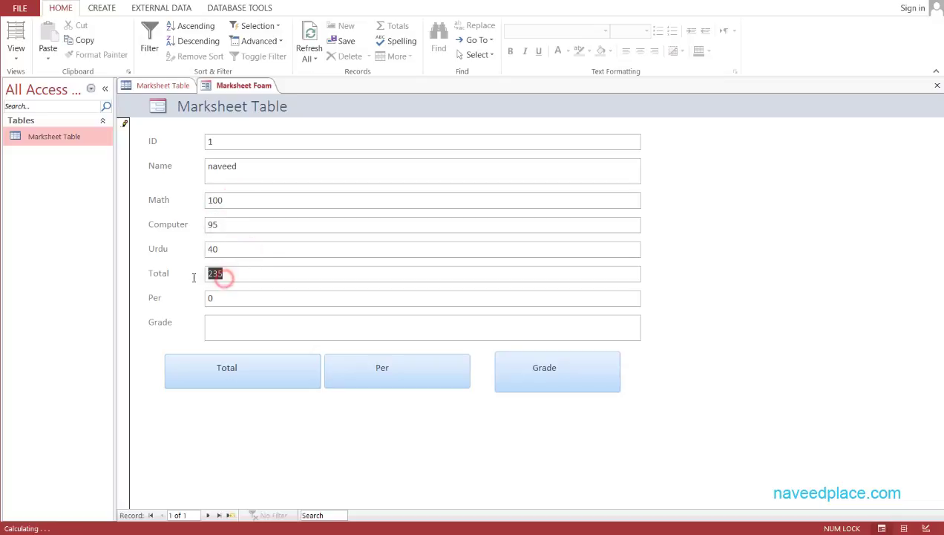
pyautogui.click(234, 273)
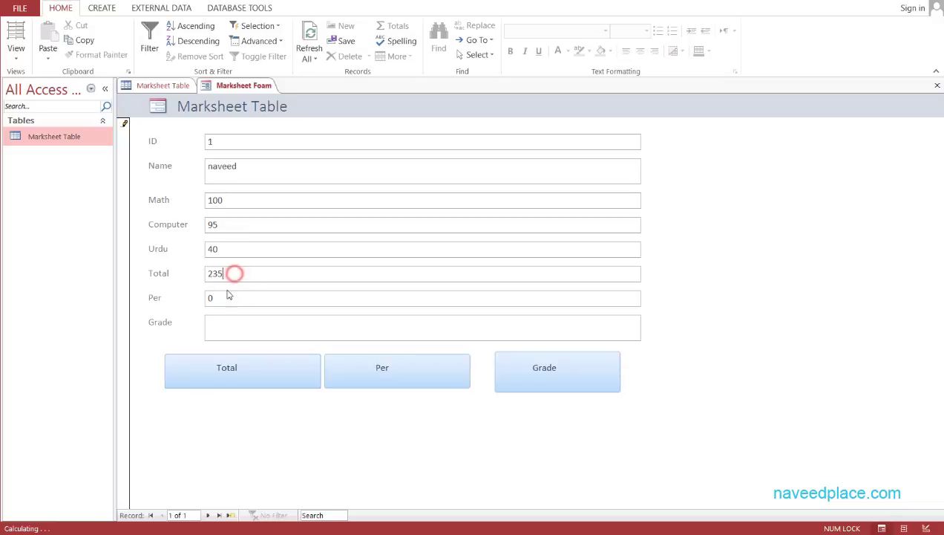
pyautogui.click(239, 378)
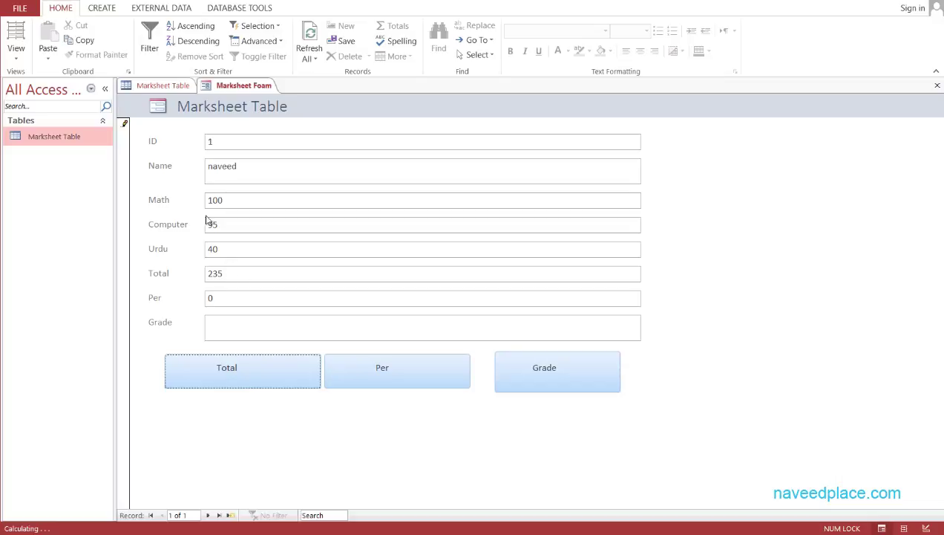
pyautogui.click(220, 297)
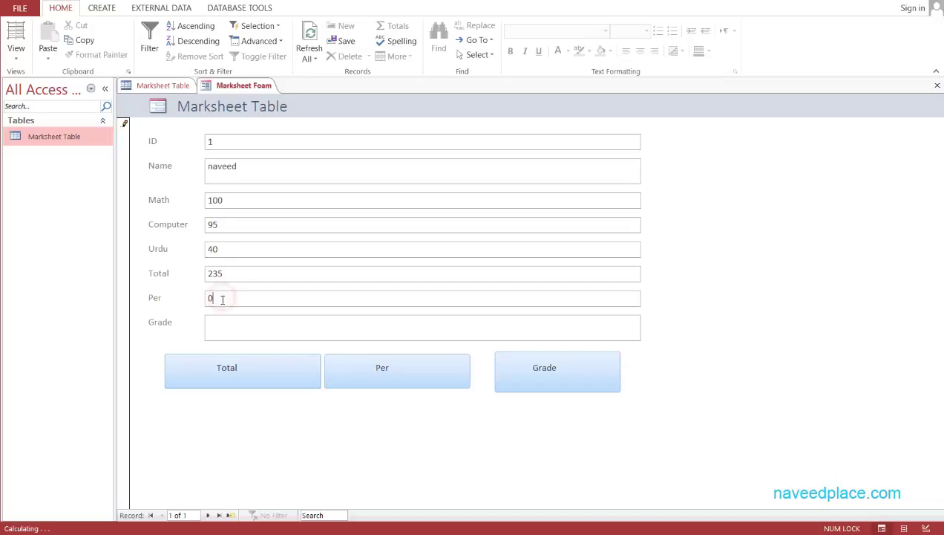
# Switch the form to Design View and create an On Click event procedure for the Per button, opening its code.
pyautogui.click(16, 49)
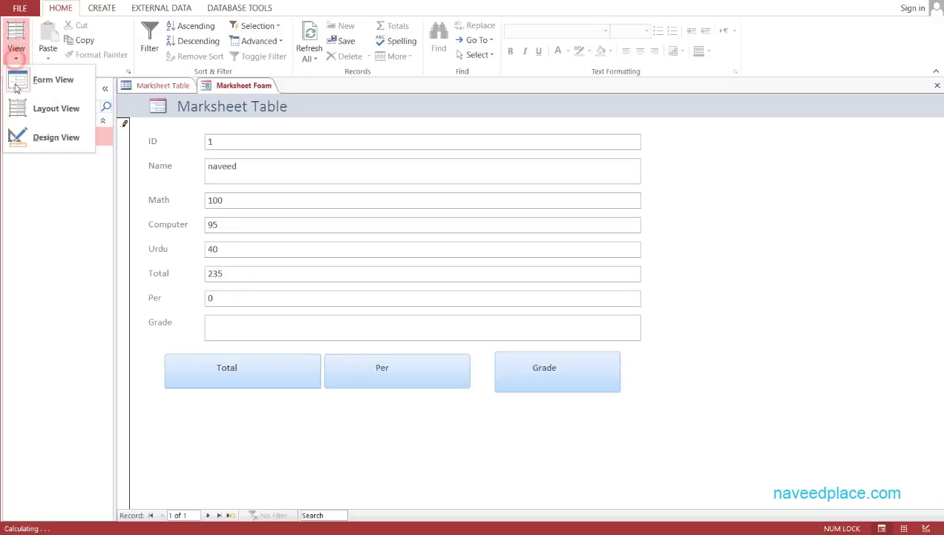
pyautogui.click(45, 139)
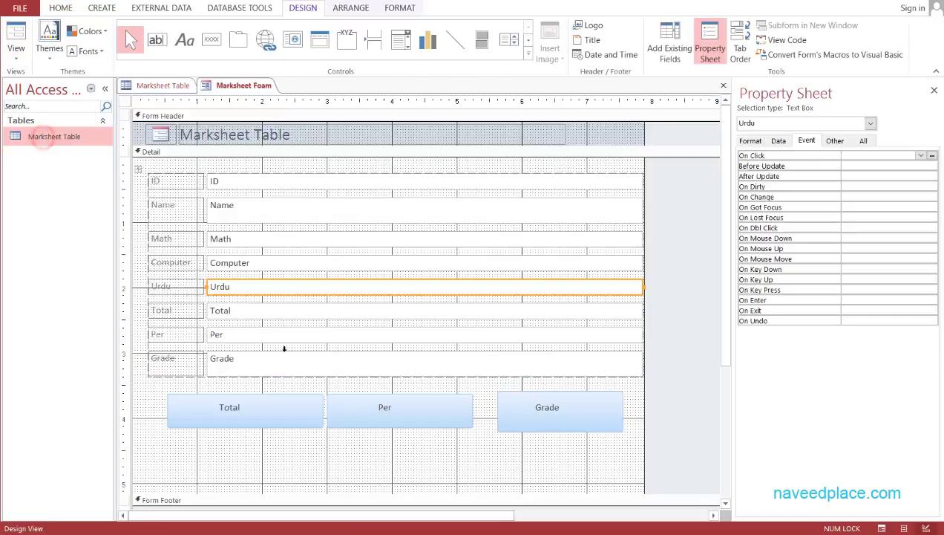
pyautogui.click(400, 412)
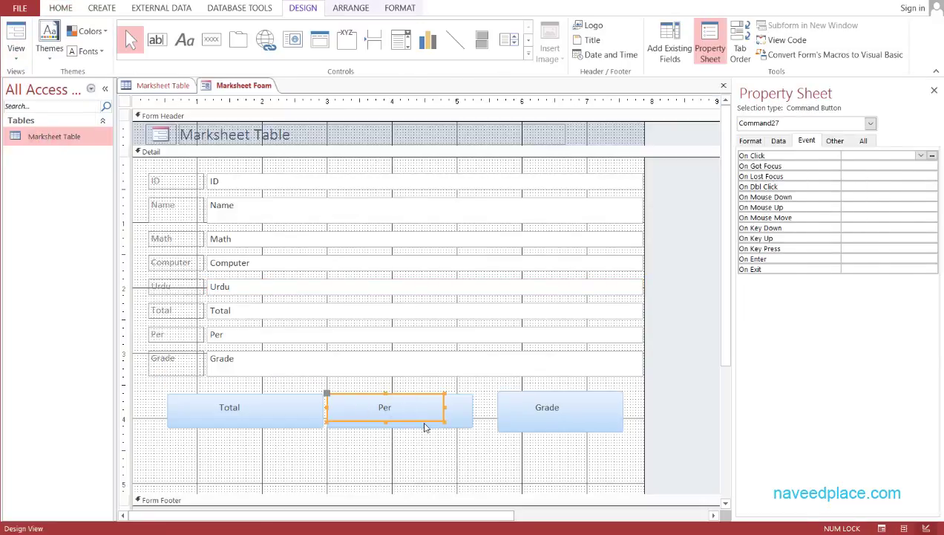
pyautogui.click(921, 155)
pyautogui.click(877, 166)
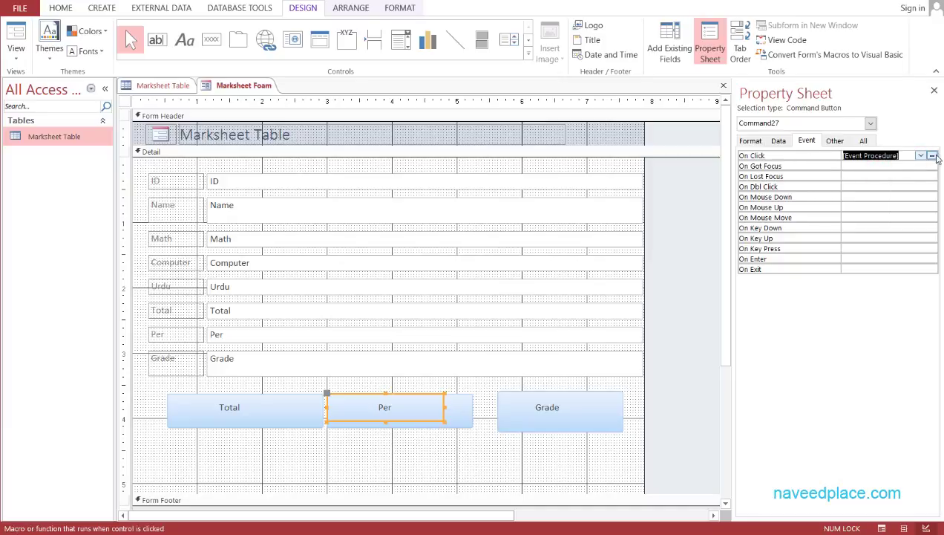
pyautogui.click(933, 155)
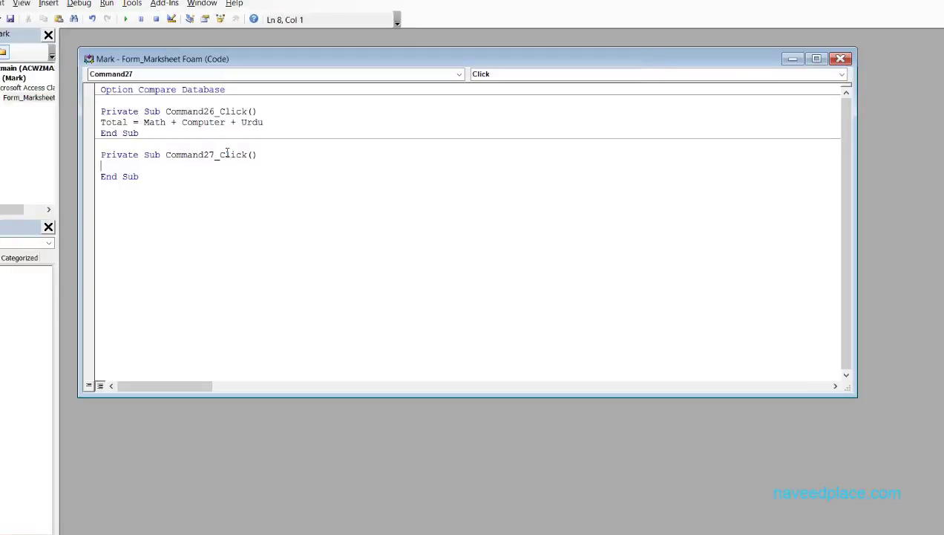
# Copy the Per field name from the form into the Command27_Click procedure to begin its assignment statement.
pyautogui.hotkey('alt', 'F11')
pyautogui.click(216, 333)
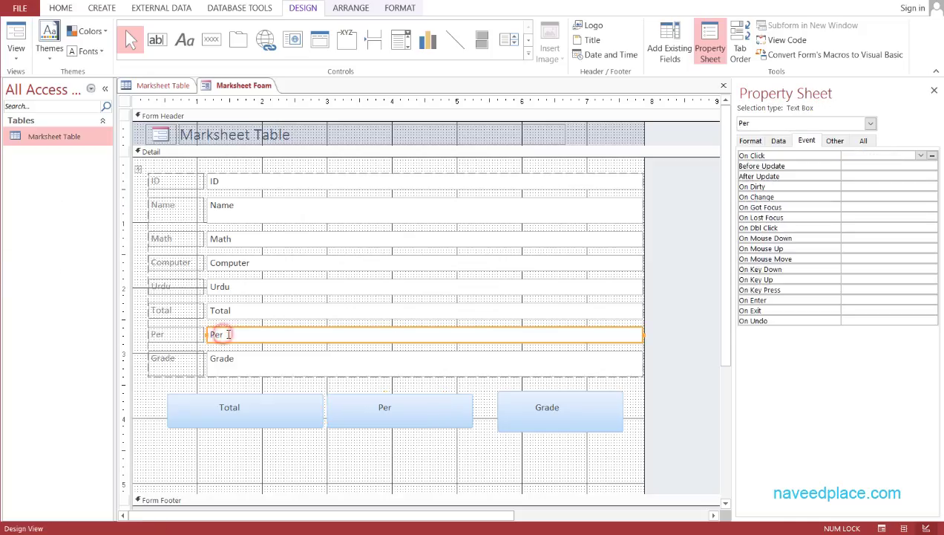
pyautogui.click(212, 334)
pyautogui.doubleClick(214, 333)
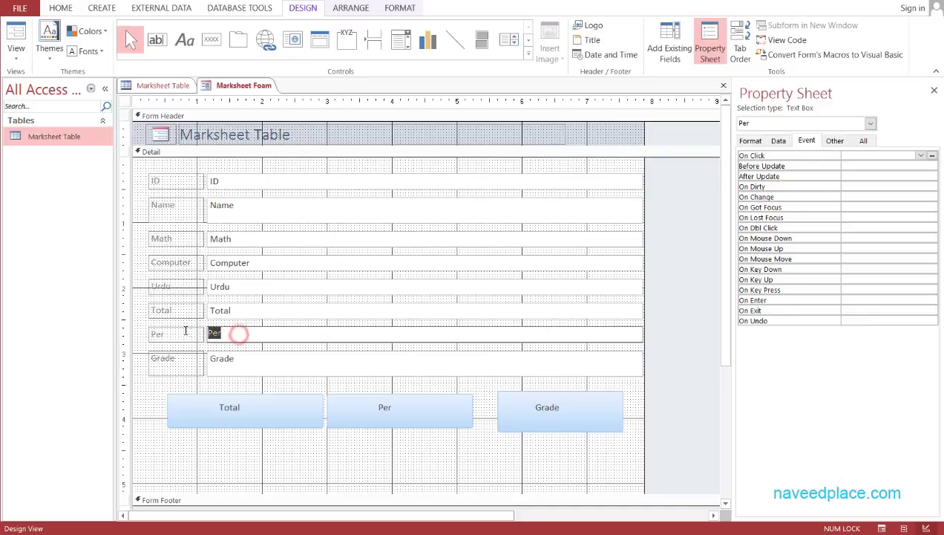
pyautogui.hotkey('ctrl', 'c')
pyautogui.hotkey('alt', 'Tab')
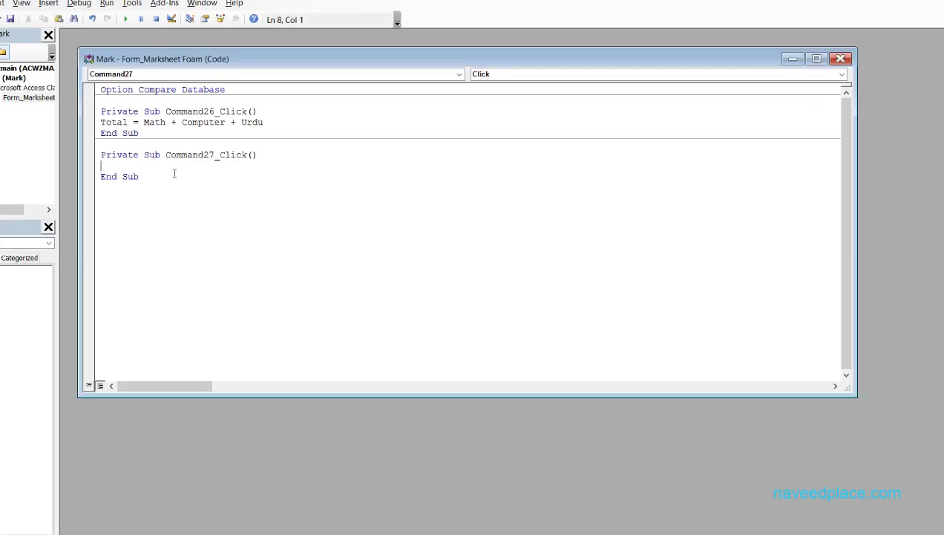
pyautogui.hotkey('ctrl', 'v')
# Copy Total from the Command26_Click code and complete the percentage statement as Per = Total / 300 * 100.
pyautogui.click(127, 121)
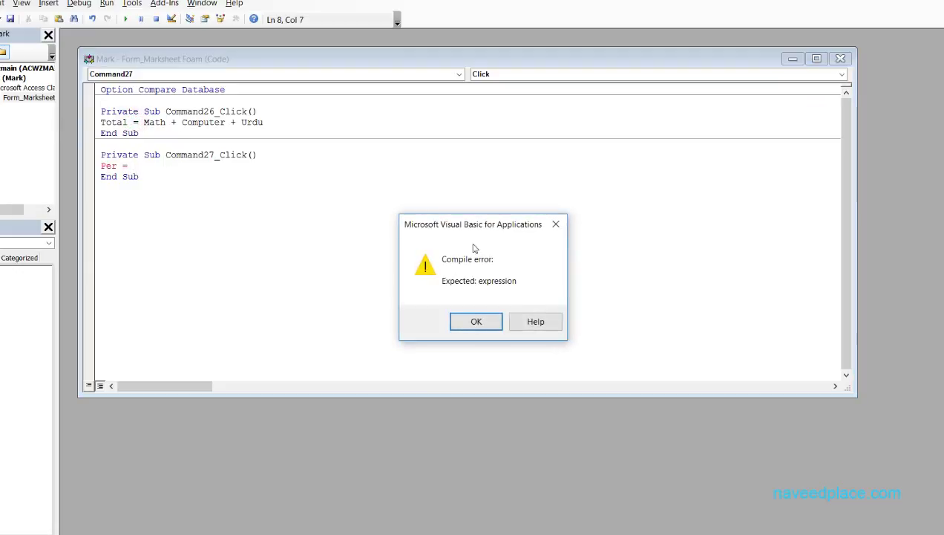
pyautogui.click(556, 221)
pyautogui.doubleClick(125, 122)
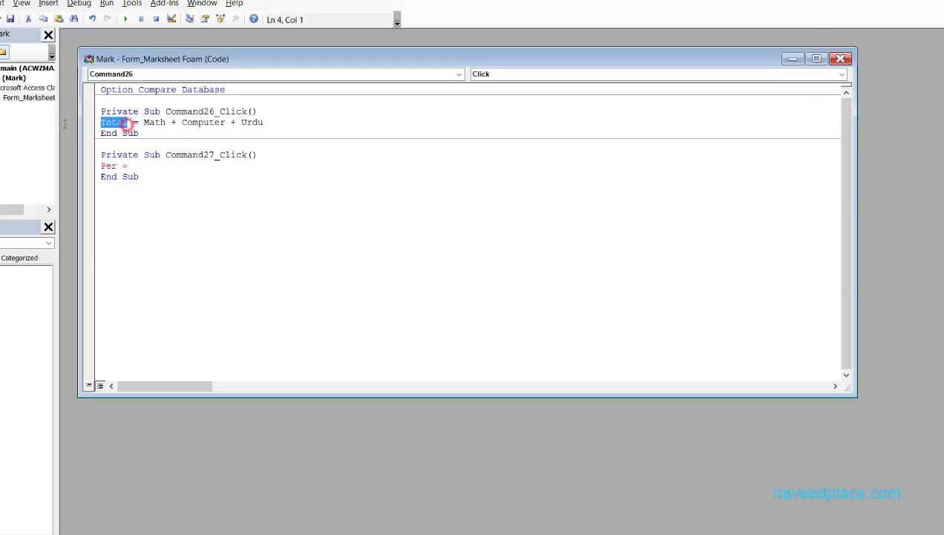
pyautogui.click(175, 168)
pyautogui.hotkey('ctrl', 'v')
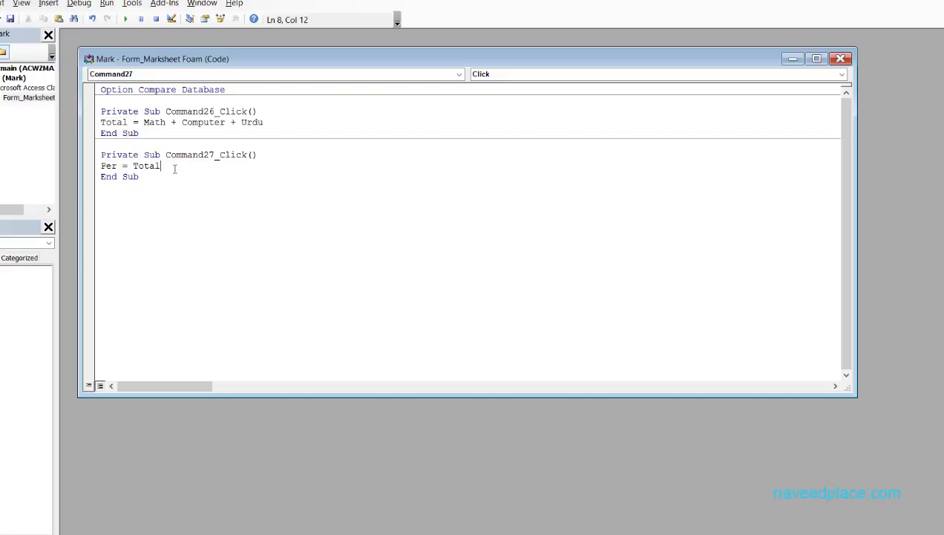
pyautogui.write('/ 300 * 100')
# Review the / 300 * 100 part of the percentage formula against the form's Math, Computer and Urdu fields.
pyautogui.moveTo(193, 166); pyautogui.dragTo(167, 166)
pyautogui.hotkey('alt', 'F11')
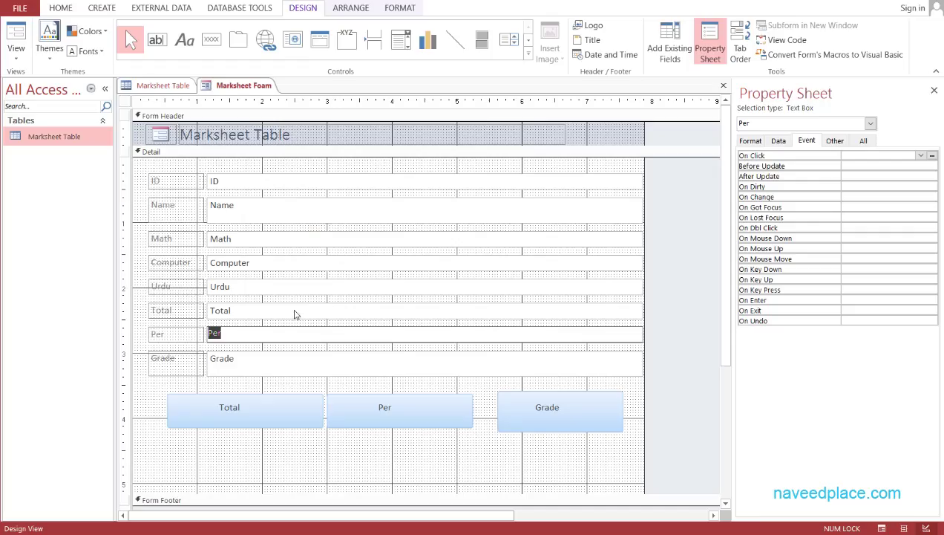
pyautogui.click(230, 240)
pyautogui.doubleClick(242, 235)
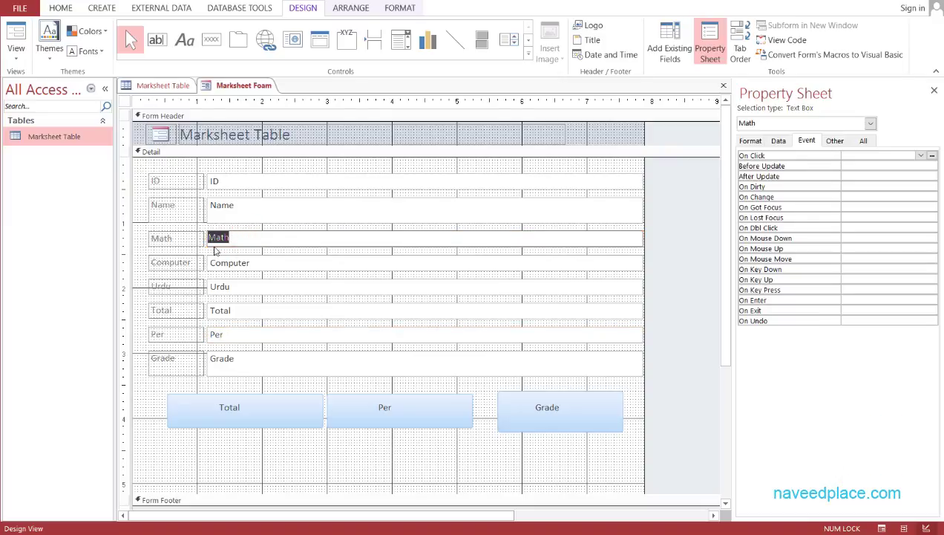
pyautogui.click(244, 236)
pyautogui.doubleClick(245, 238)
pyautogui.click(256, 236)
pyautogui.click(257, 263)
pyautogui.keyDown('shift'); pyautogui.click(258, 290); pyautogui.keyUp('shift')
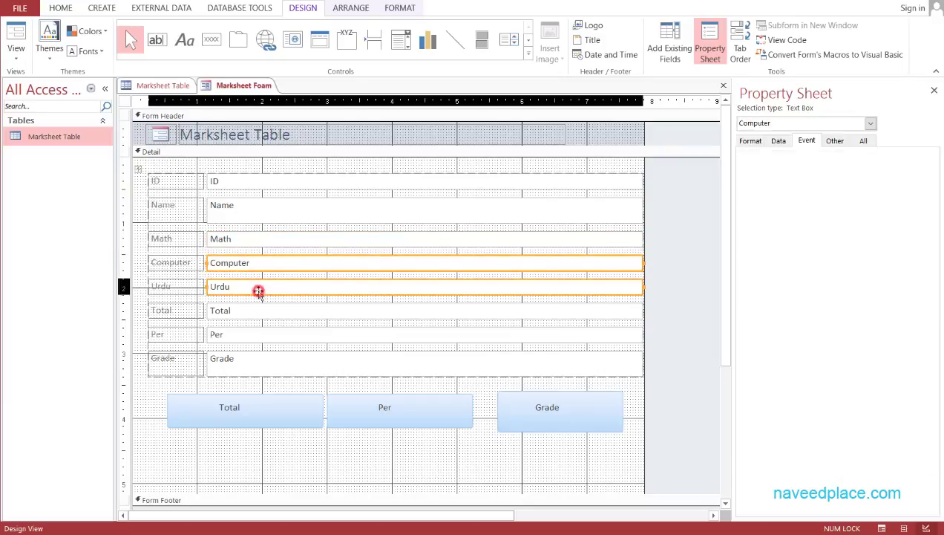
pyautogui.click(254, 238)
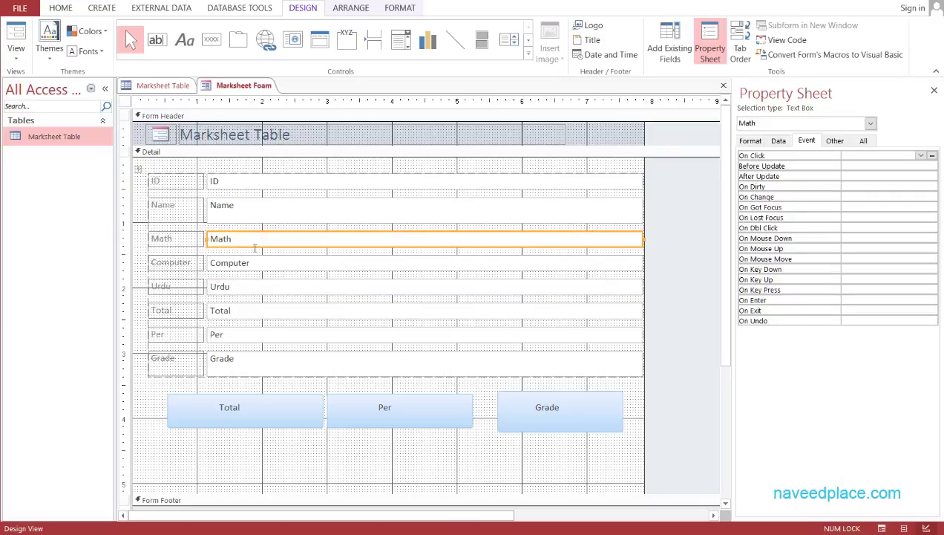
pyautogui.click(256, 264)
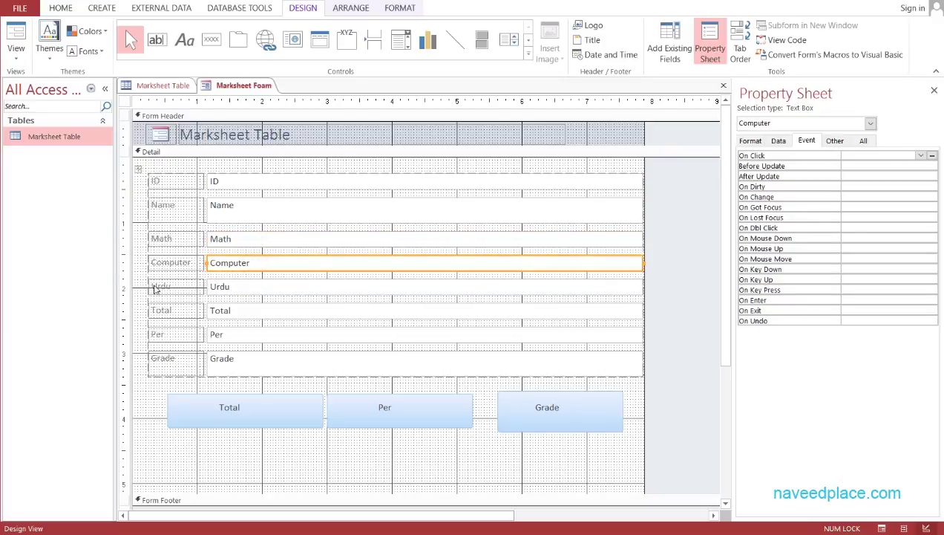
pyautogui.keyDown('shift'); pyautogui.click(251, 289); pyautogui.keyUp('shift')
pyautogui.click(251, 290)
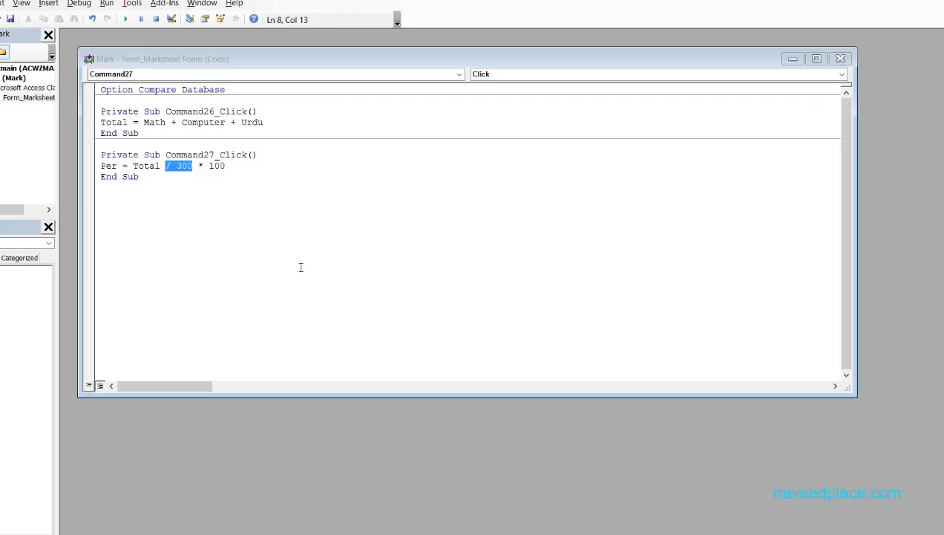
pyautogui.moveTo(191, 170)
pyautogui.mouseDown()
pyautogui.moveTo(177, 167)
pyautogui.moveTo(228, 164)
pyautogui.moveTo(197, 166)
pyautogui.mouseUp()
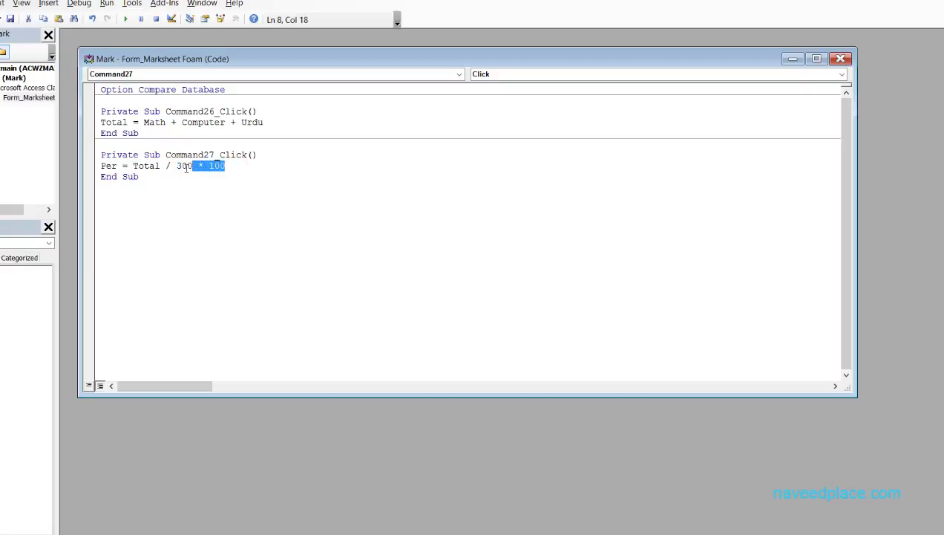
pyautogui.click(244, 169)
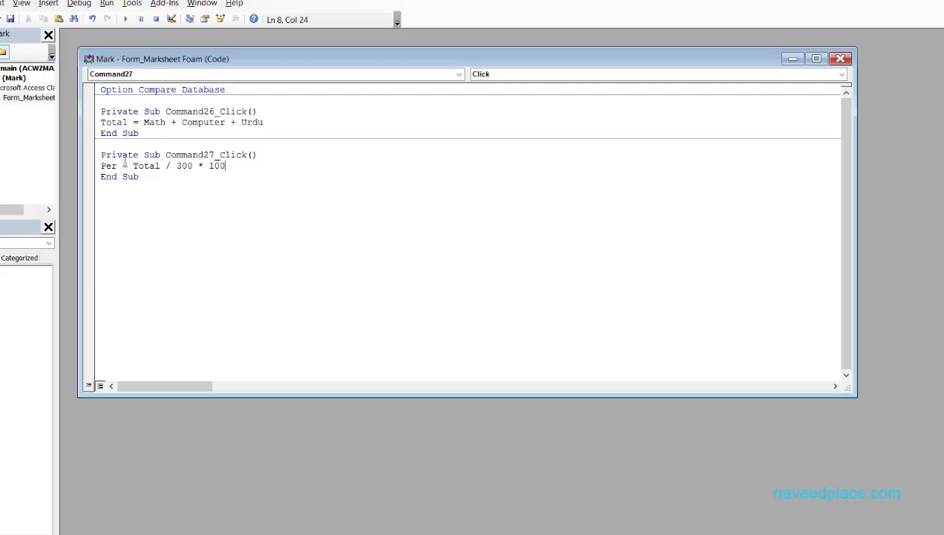
pyautogui.moveTo(172, 165); pyautogui.dragTo(208, 168)
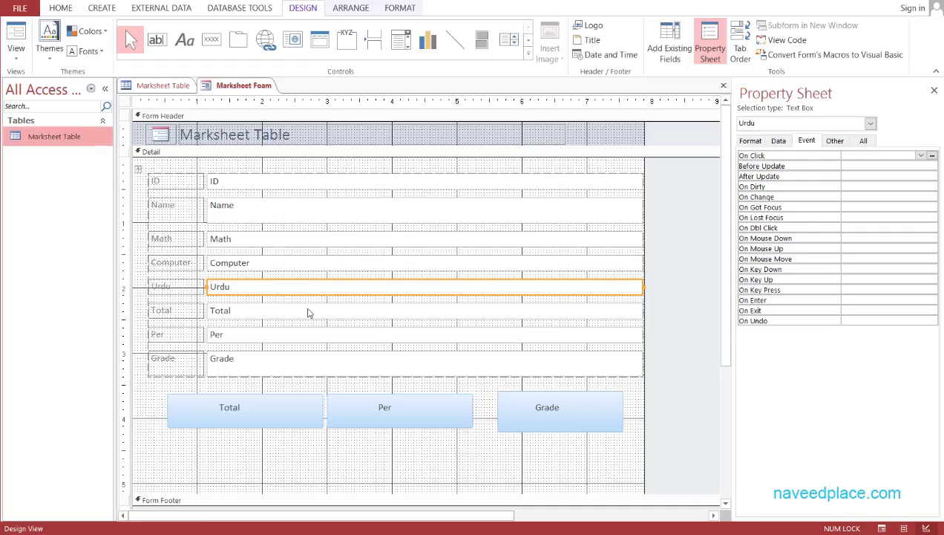
# Switch Marksheet Foam to Form View and calculate the first record's percentage with the Per button.
pyautogui.click(22, 60)
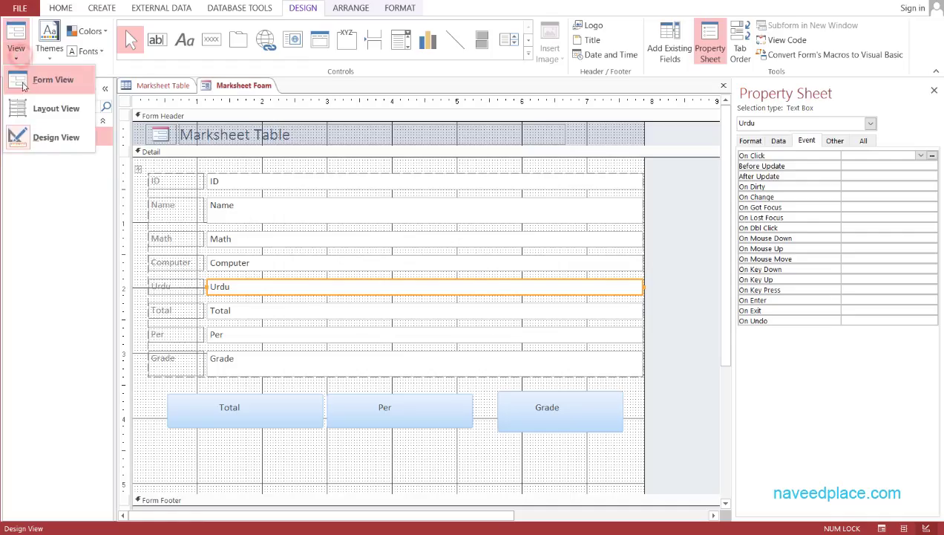
pyautogui.click(61, 83)
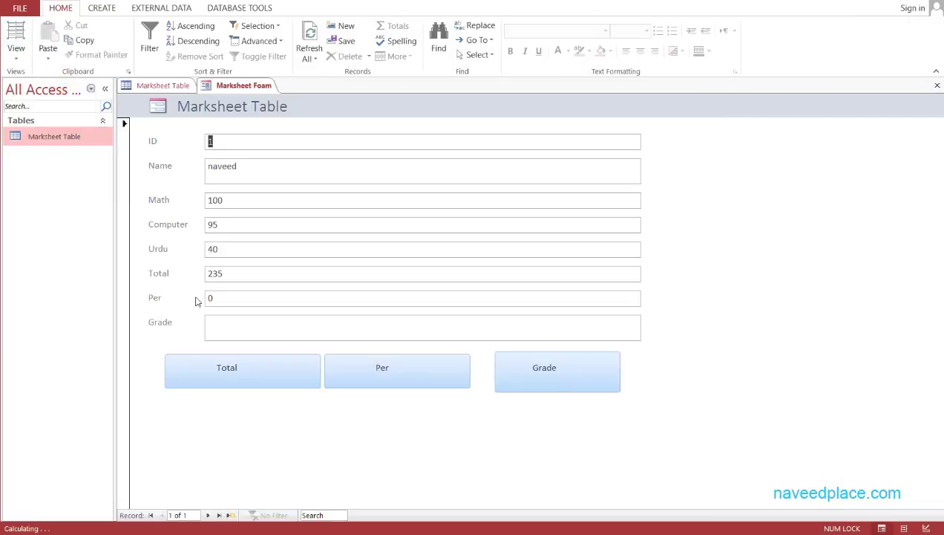
pyautogui.click(403, 375)
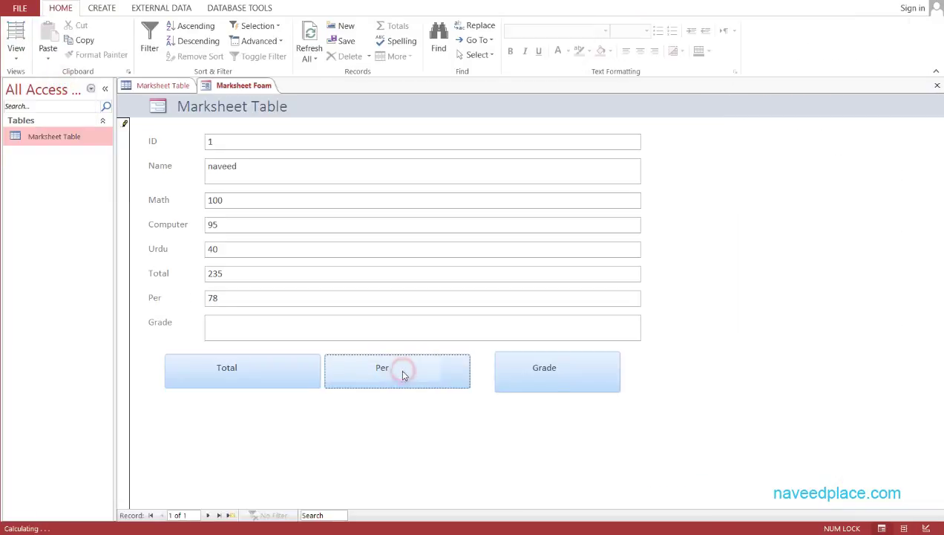
# Examine the calculated percentage in the Per field and the Grade field of the first record.
pyautogui.doubleClick(221, 297)
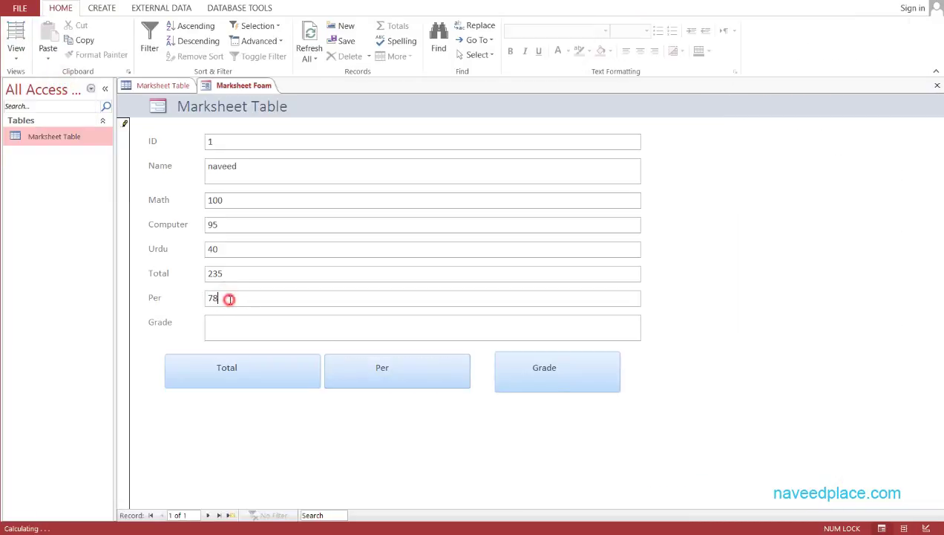
pyautogui.doubleClick(228, 297)
pyautogui.click(238, 297)
pyautogui.click(199, 300)
pyautogui.click(229, 328)
pyautogui.hotkey('shift', 'Tab')
pyautogui.click(226, 326)
# Return the form to Design View and create an On Click event procedure for the Grade button, opening its code.
pyautogui.click(16, 60)
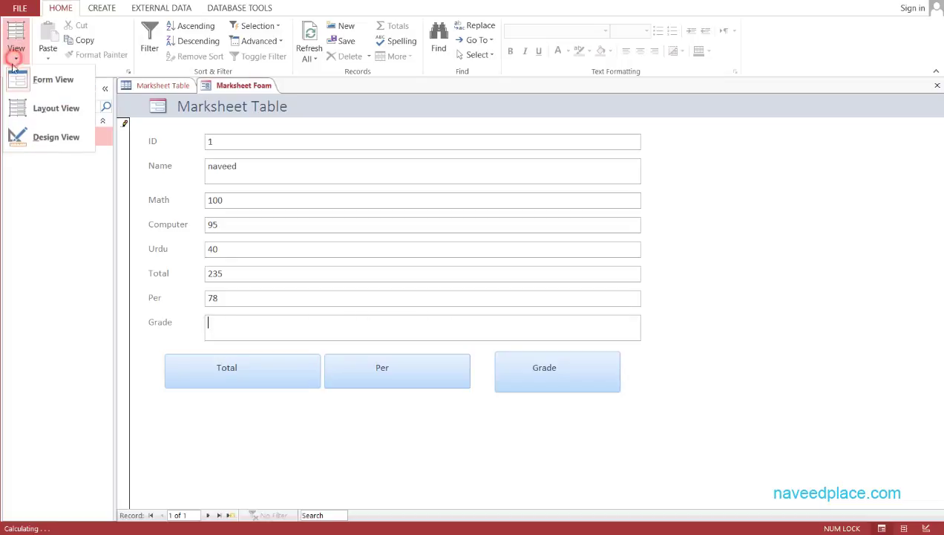
pyautogui.click(67, 145)
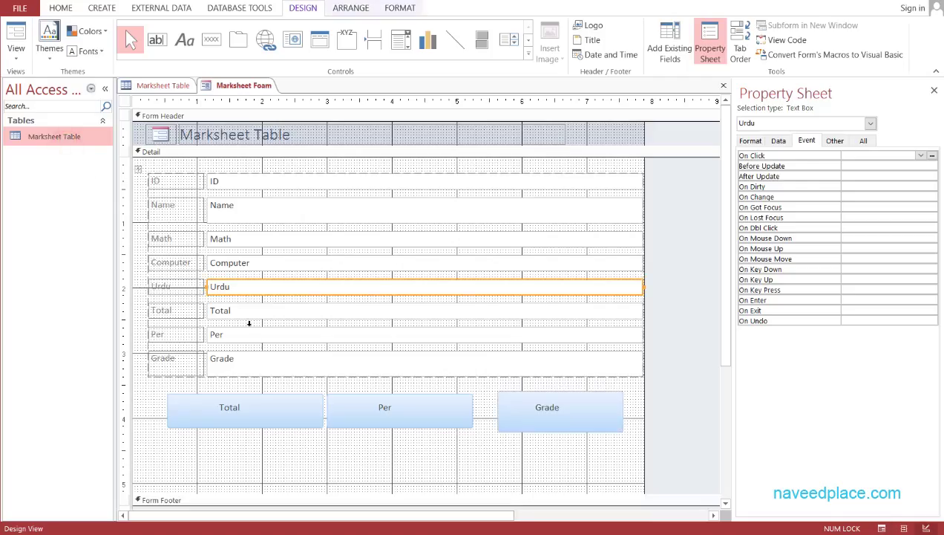
pyautogui.click(560, 410)
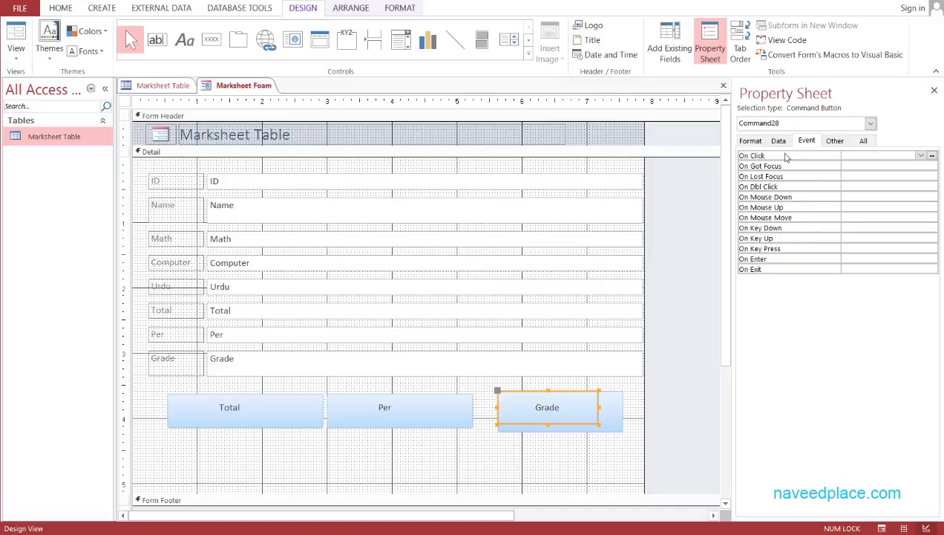
pyautogui.click(921, 156)
pyautogui.click(888, 166)
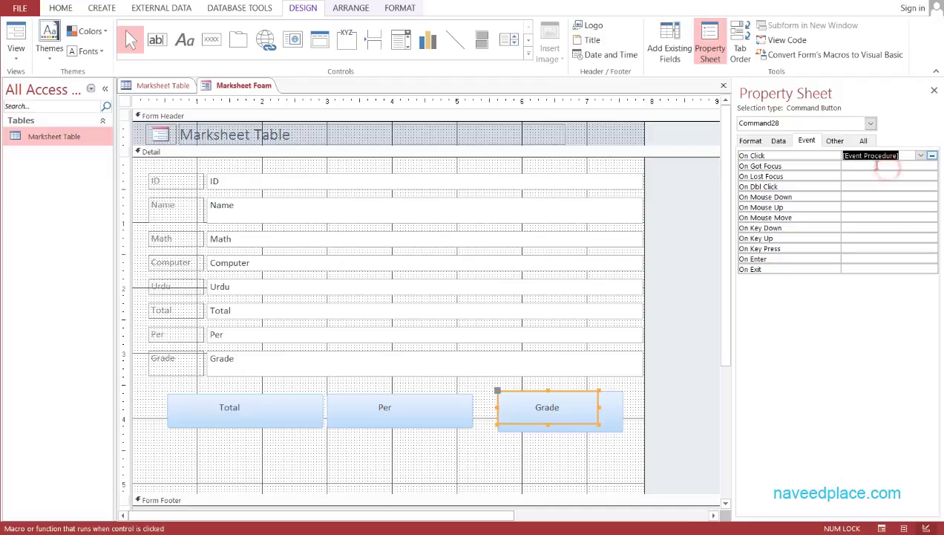
pyautogui.click(932, 157)
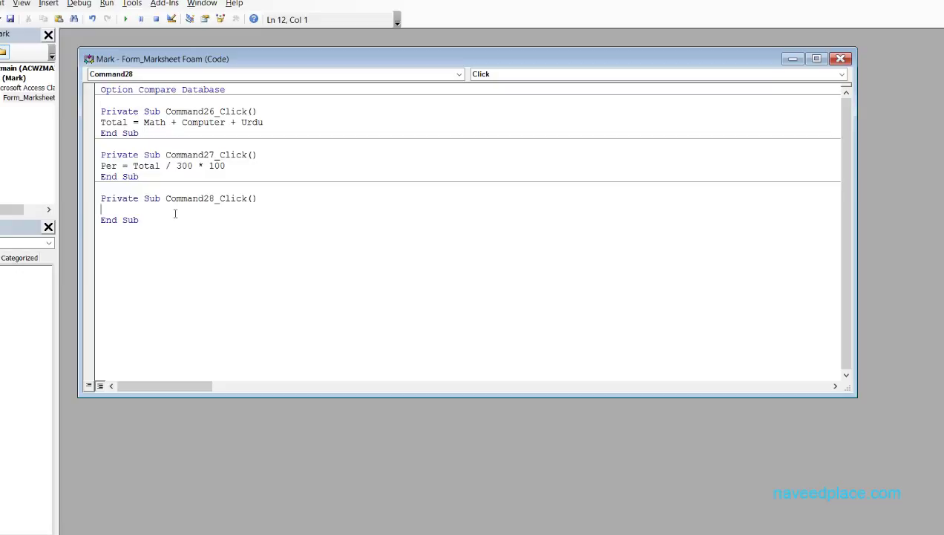
# Write the opening condition If Per > 80 Then in the Grade button's click procedure.
pyautogui.write('I')
pyautogui.write('f per')
pyautogui.click(123, 169)
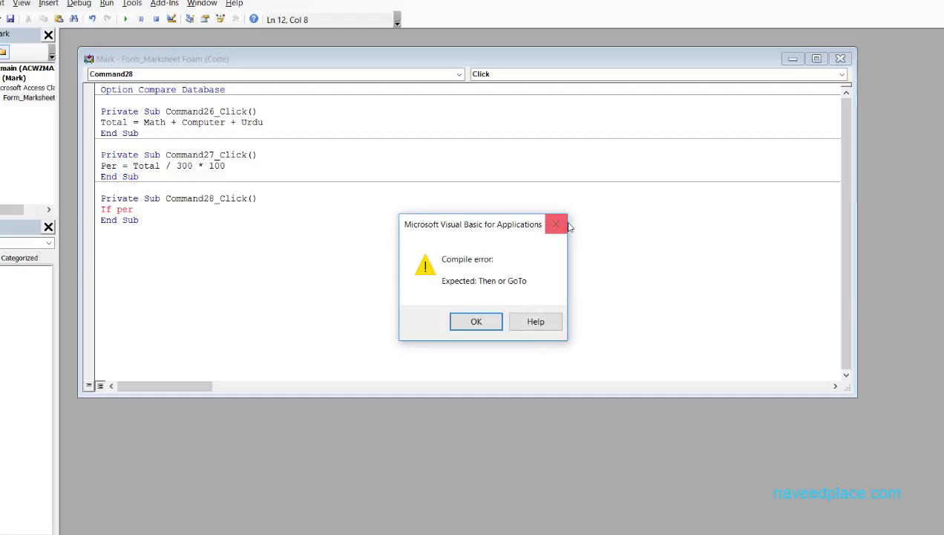
pyautogui.click(565, 225)
pyautogui.click(118, 210)
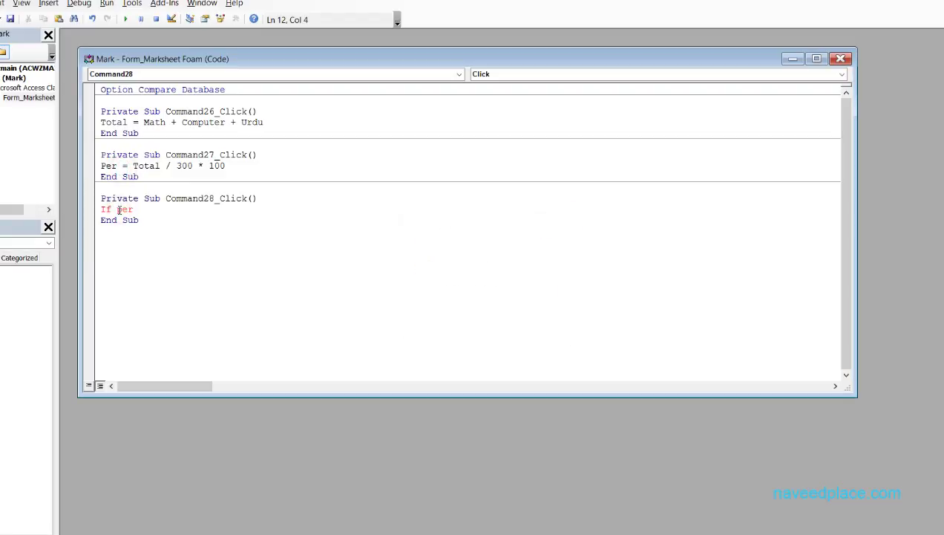
pyautogui.press('Delete')
pyautogui.write('P')
pyautogui.press('Right')
pyautogui.hotkey('ctrl', 'z')
pyautogui.write('> 80 Then')
pyautogui.press('Return')
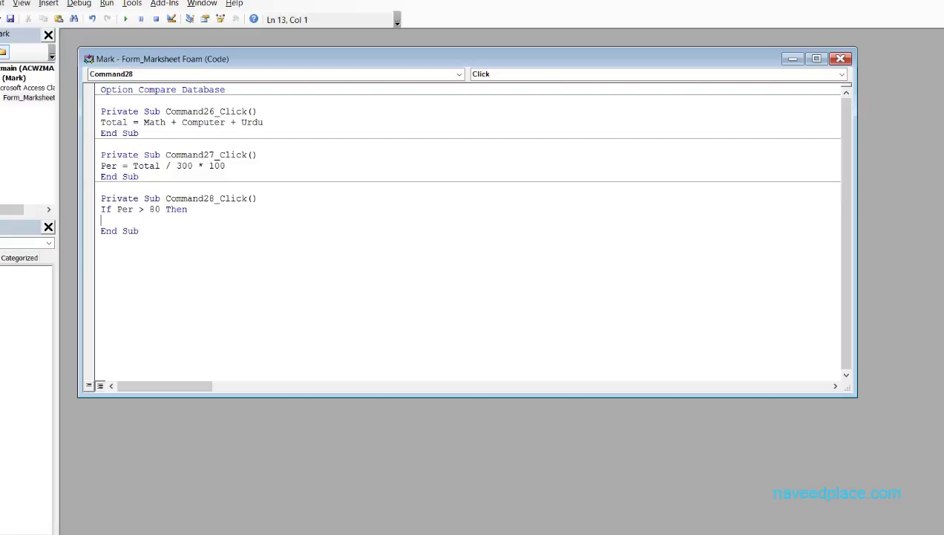
# Check the Grade field's name on the form and add Grade = "A+" under the Per > 80 condition.
pyautogui.write('End')
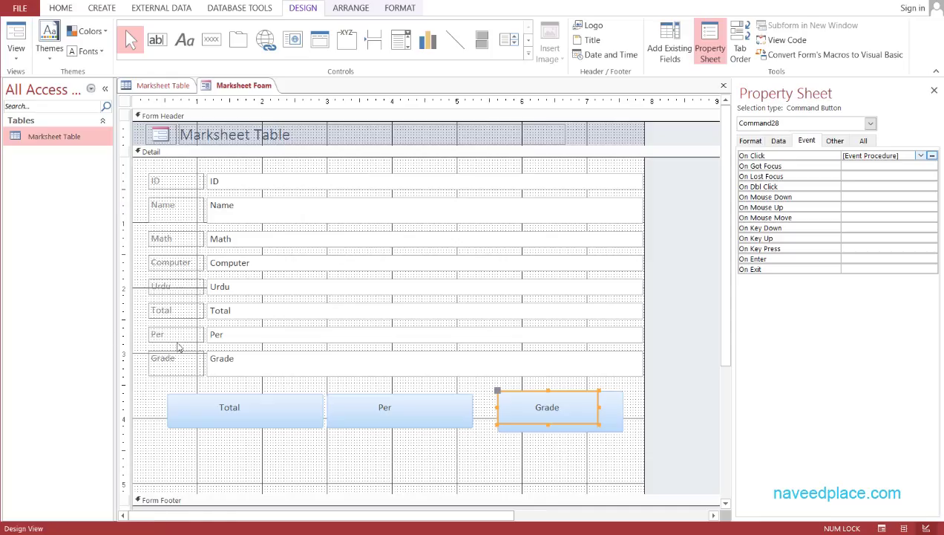
pyautogui.click(242, 359)
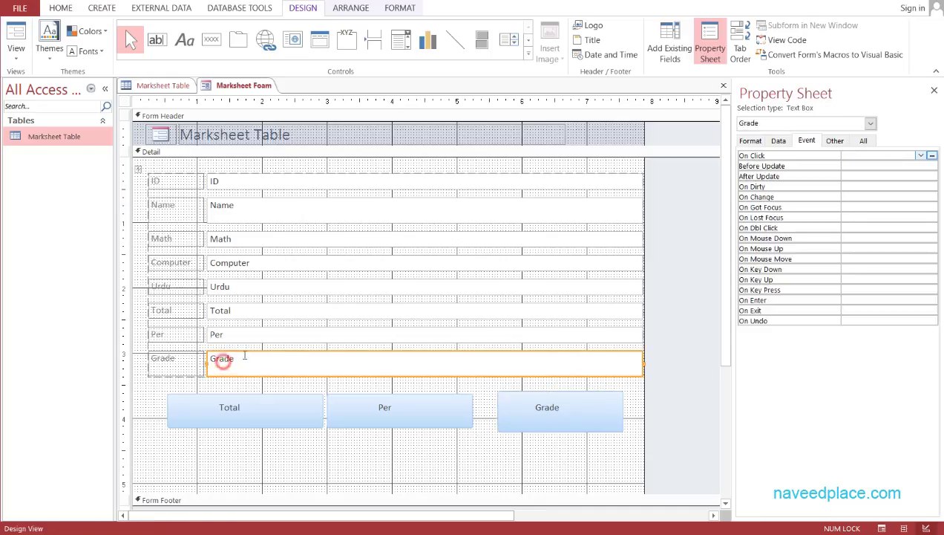
pyautogui.doubleClick(241, 358)
pyautogui.hotkey('alt', 'F11')
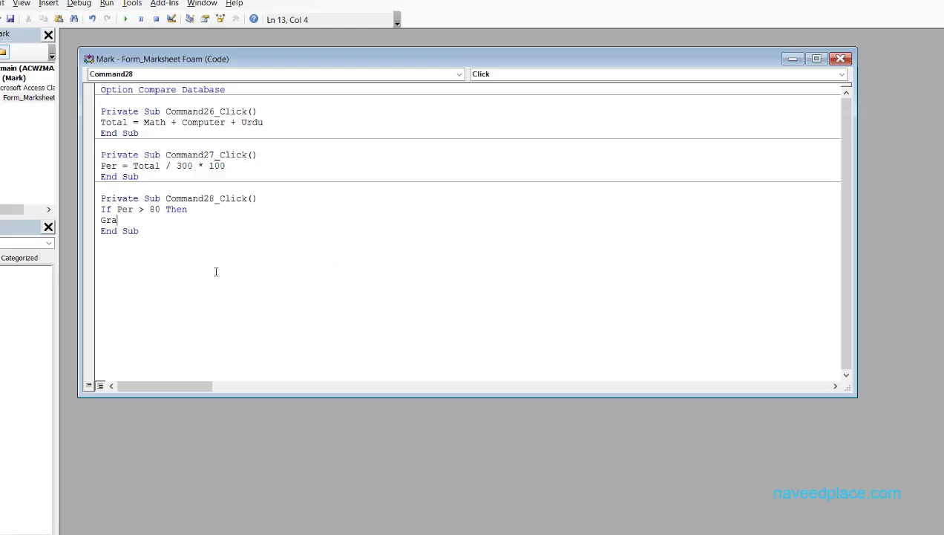
pyautogui.moveTo(132, 215); pyautogui.dragTo(101, 221)
pyautogui.write('Grade = "A+"')
pyautogui.press('Return')
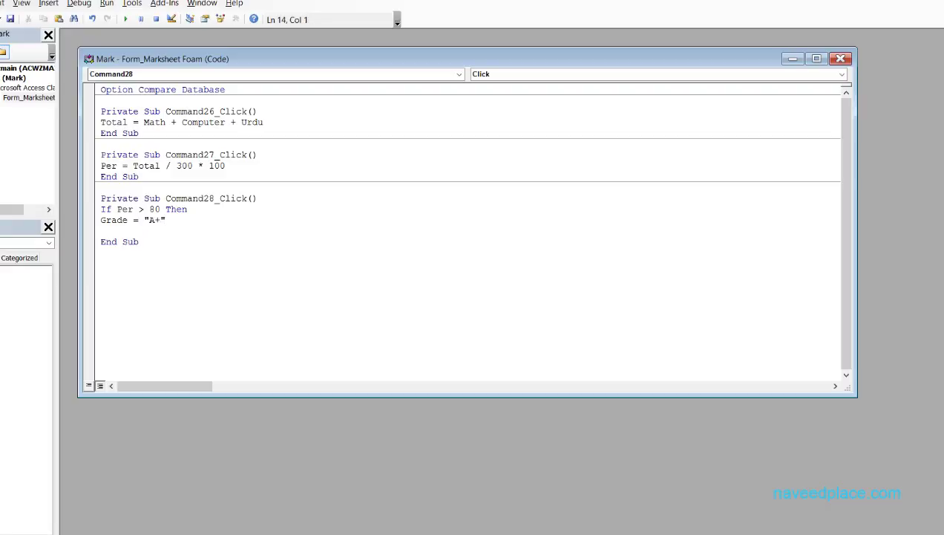
# Add an Else branch with If Per > 70 Then that assigns Grade = "A".
pyautogui.write('Else')
pyautogui.press('Return')
pyautogui.write('I')
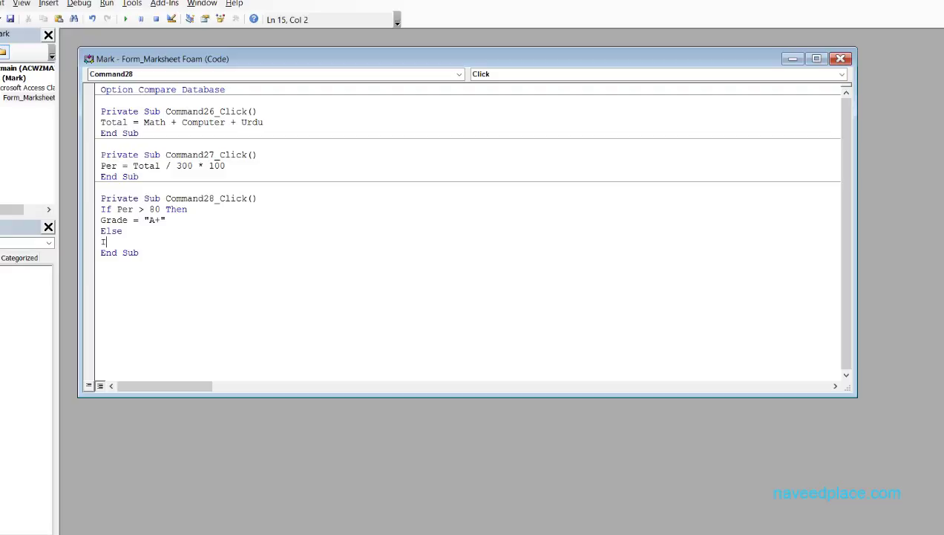
pyautogui.write('f Per > 70 Then')
pyautogui.press('Return')
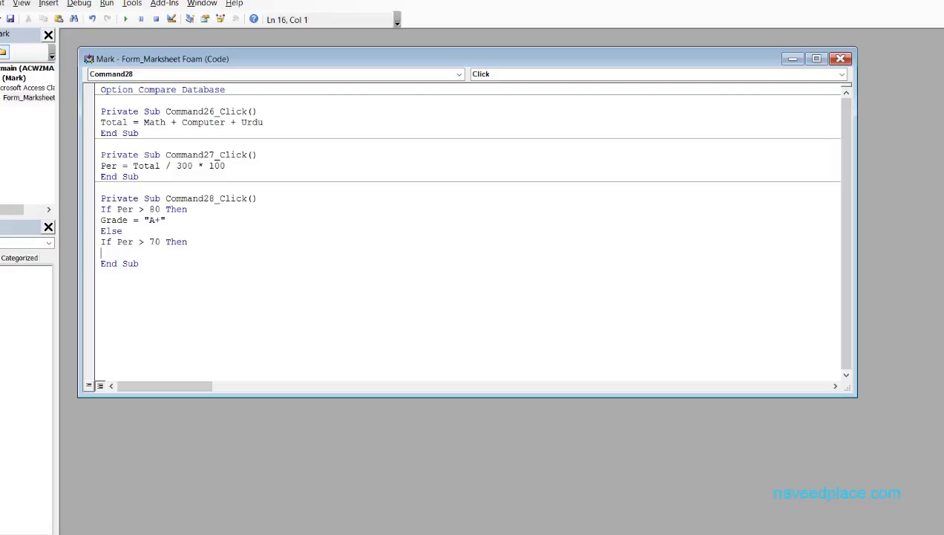
pyautogui.write('Grade = "A"')
pyautogui.press('Return')
pyautogui.press('BackSpace')
pyautogui.press('Return')
# Add another Else branch containing the condition If Per > 60 Then.
pyautogui.write('Else')
pyautogui.press('Return')
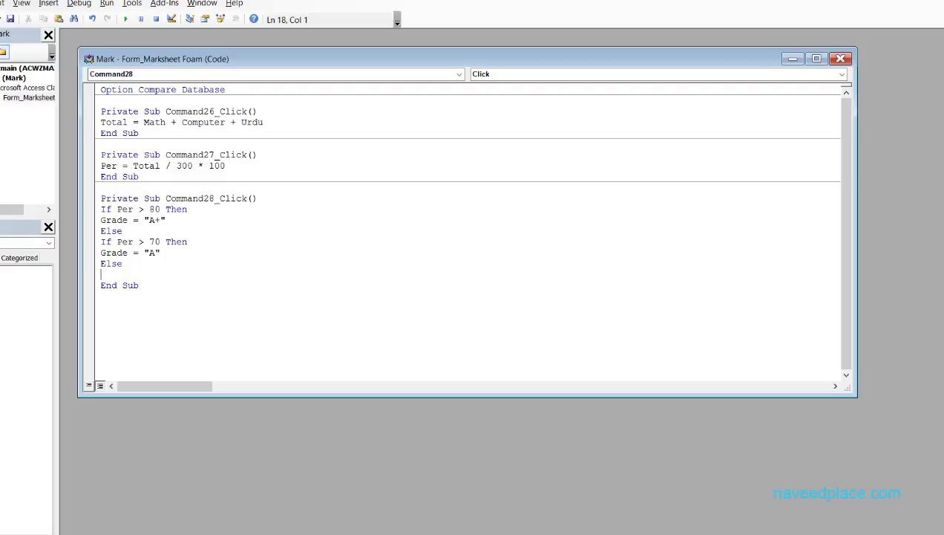
pyautogui.write('If Per ?')
pyautogui.press('BackSpace')
pyautogui.write('> 60 Then')
pyautogui.press('Return')
# Assign Grade = "B" under the Per > 60 condition.
pyautogui.write('Gra')
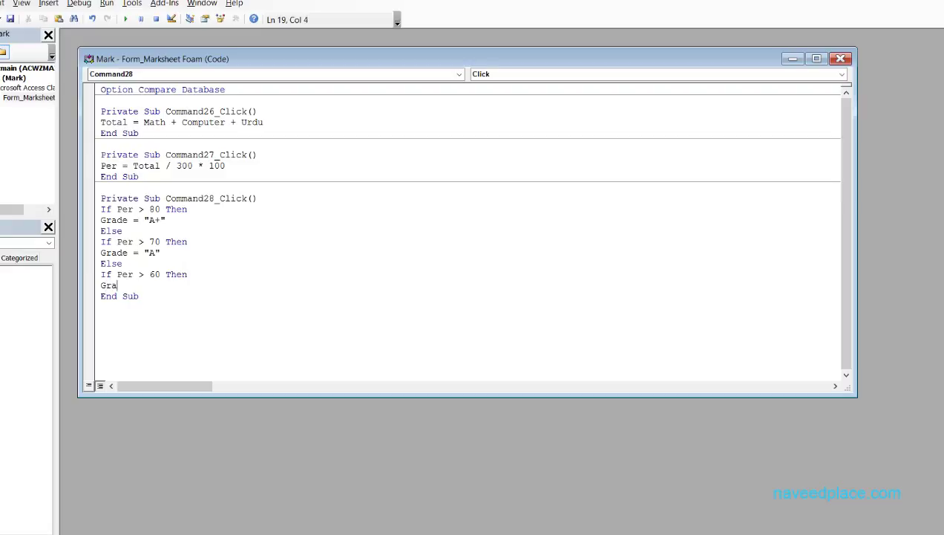
pyautogui.write('de =')
pyautogui.press('Return')
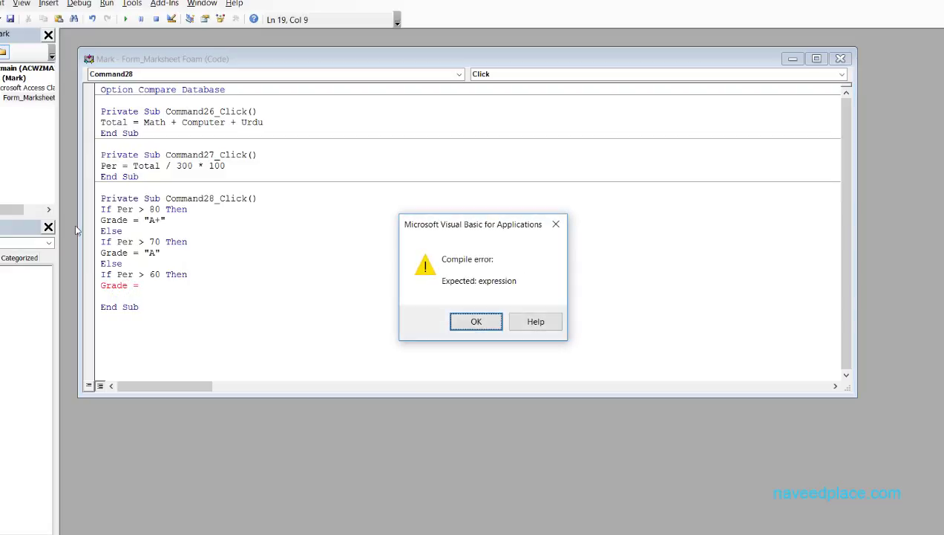
pyautogui.press('Return')
pyautogui.write('"')
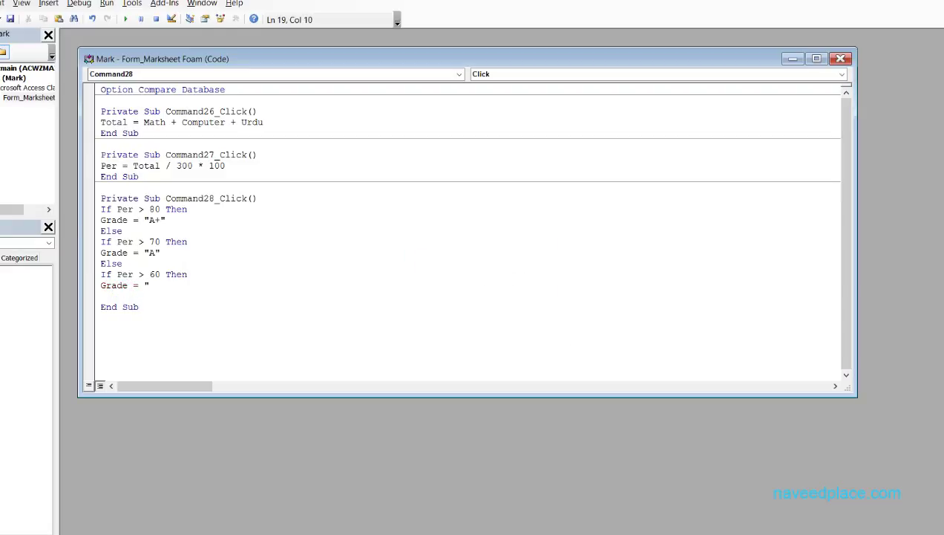
pyautogui.write('B"')
pyautogui.press('Return')
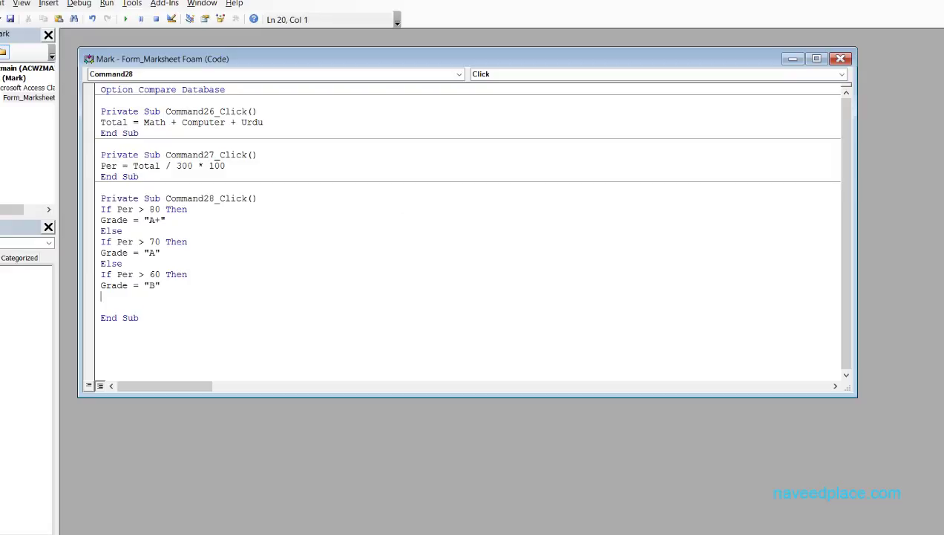
# Add a final Else branch that assigns Grade = "Fail".
pyautogui.write('Else')
pyautogui.press('Return')
pyautogui.write('G')
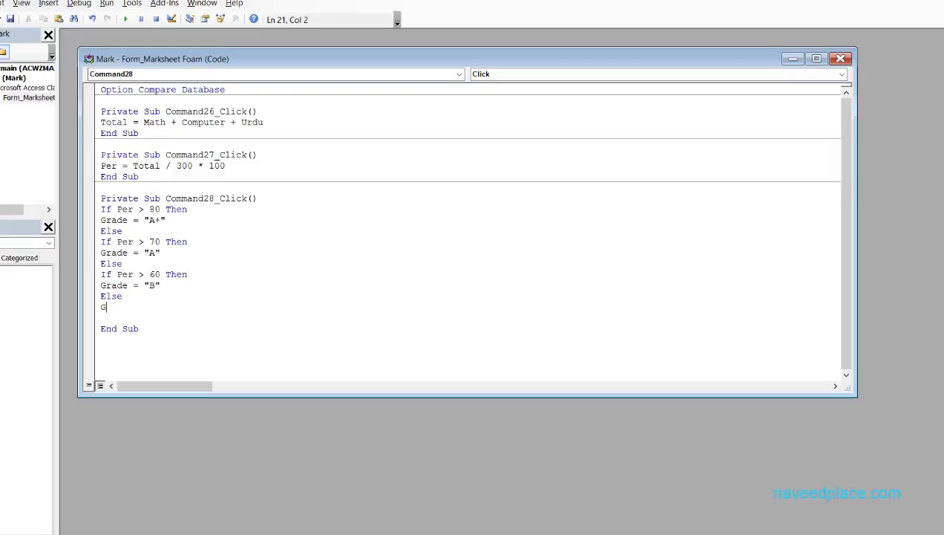
pyautogui.write('rade = "Fail"')
pyautogui.press('Return')
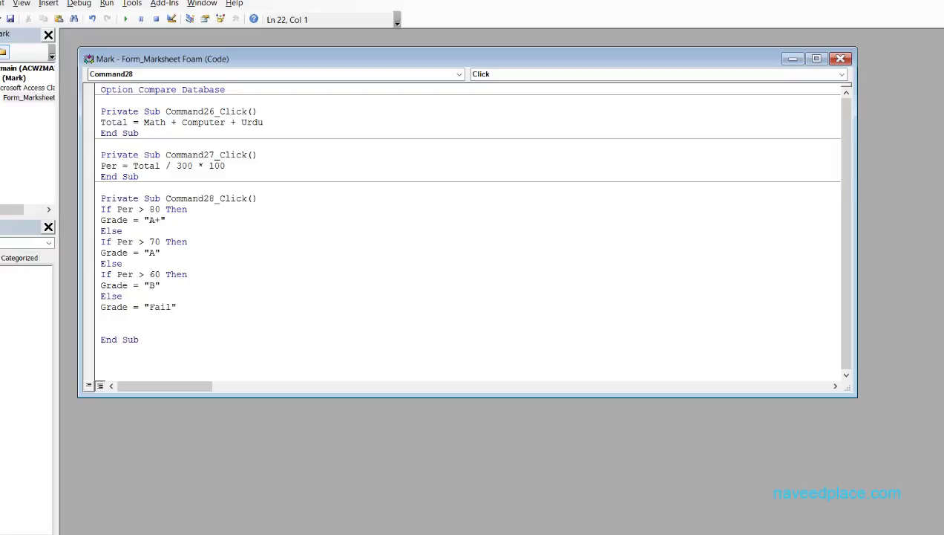
# Add two End If lines below the "Fail" assignment.
pyautogui.write('End if')
pyautogui.press('BackSpace')
pyautogui.press('BackSpace')
pyautogui.write('If')
pyautogui.press('Return')
pyautogui.write('En')
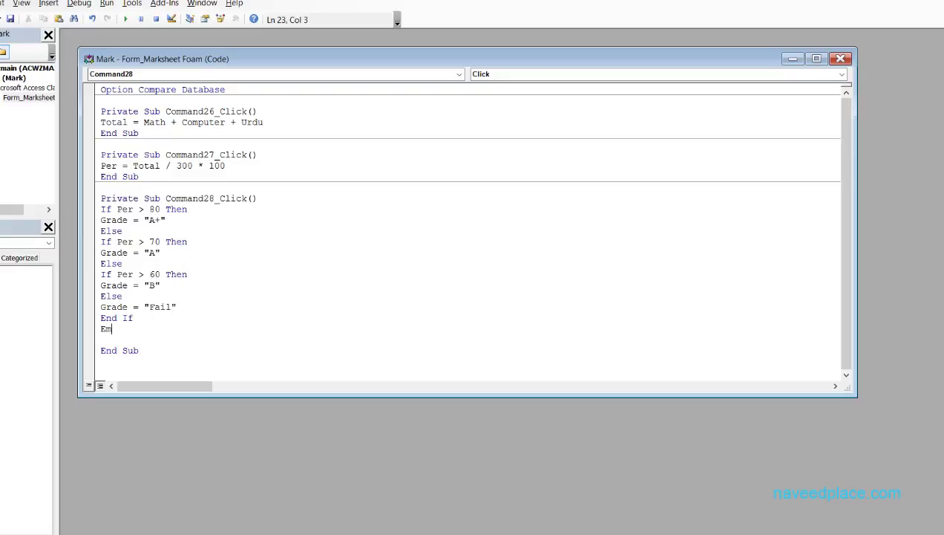
pyautogui.write('d If')
pyautogui.press('Return')
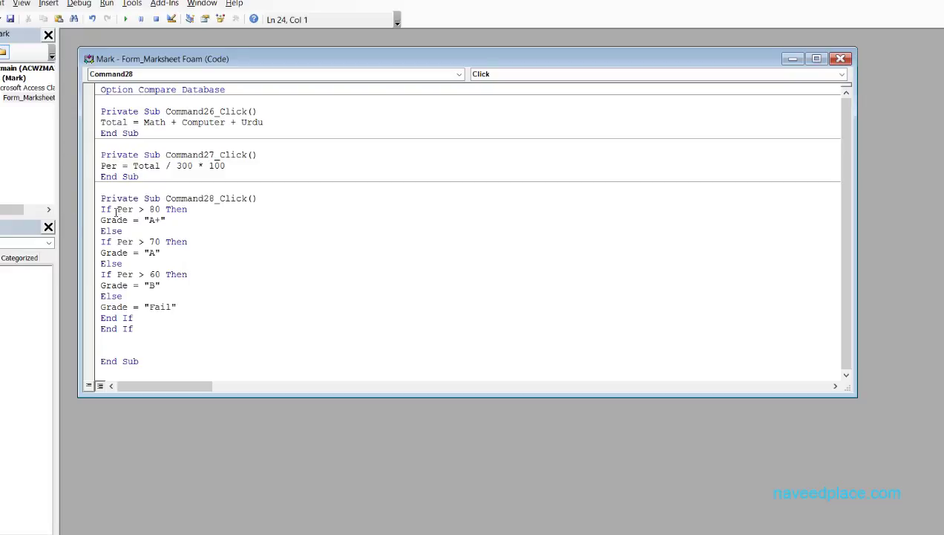
# Count the If statements in the grade procedure and add a third End If to close them all.
pyautogui.moveTo(110, 210); pyautogui.dragTo(86, 210)
pyautogui.moveTo(108, 242); pyautogui.dragTo(79, 243)
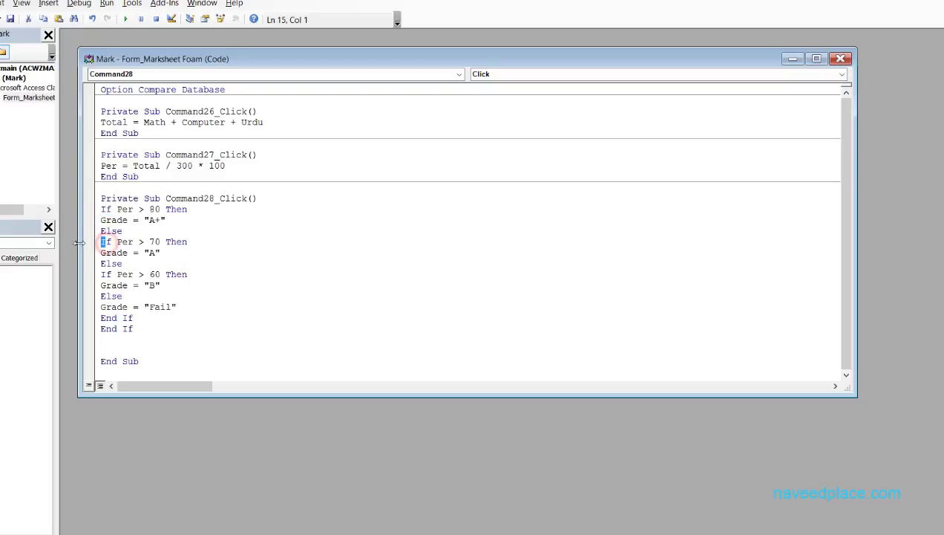
pyautogui.moveTo(109, 274); pyautogui.dragTo(101, 274)
pyautogui.click(145, 321)
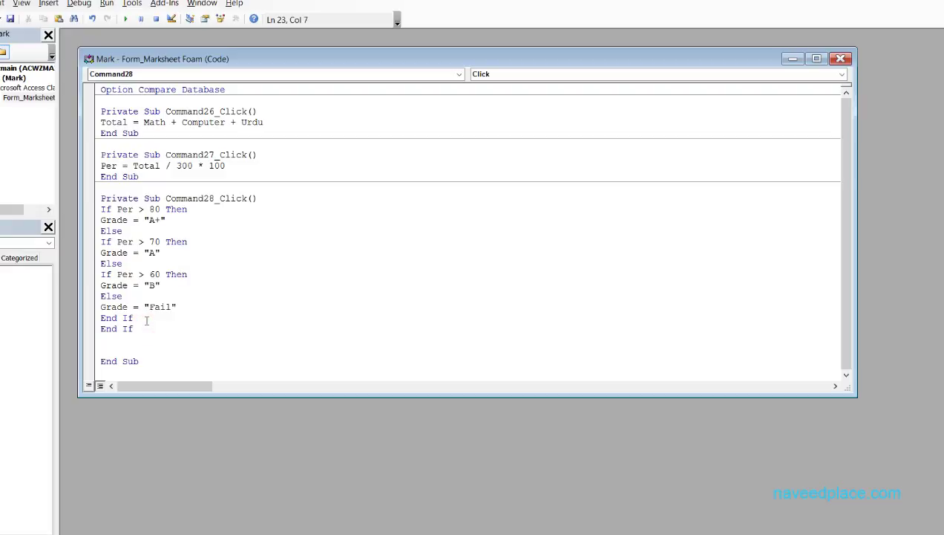
pyautogui.press('Return')
pyautogui.write('Enf')
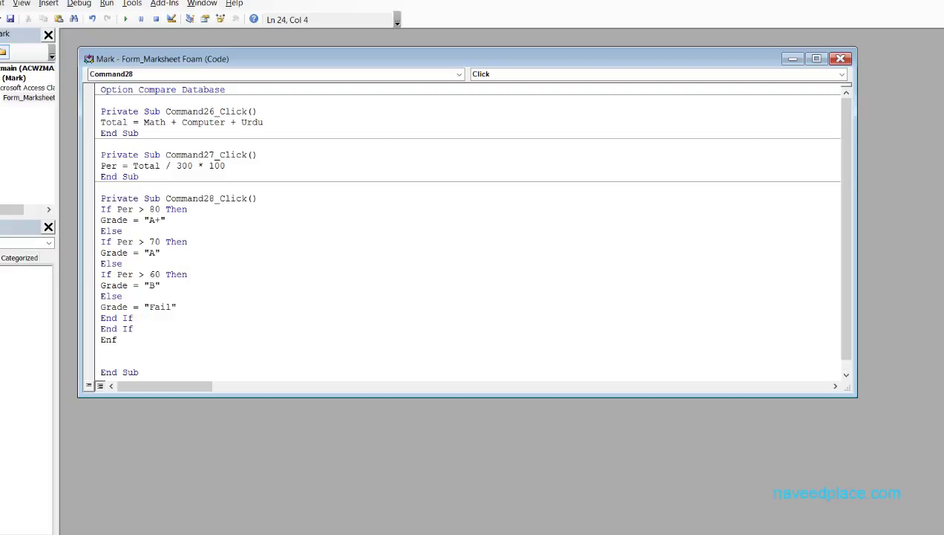
pyautogui.press('BackSpace')
pyautogui.write('d If')
pyautogui.click(254, 320)
pyautogui.click(267, 320)
# Switch to Access, show Marksheet Foam in Form View and calculate the first record's grade with the Grade button.
pyautogui.click(29, 483)
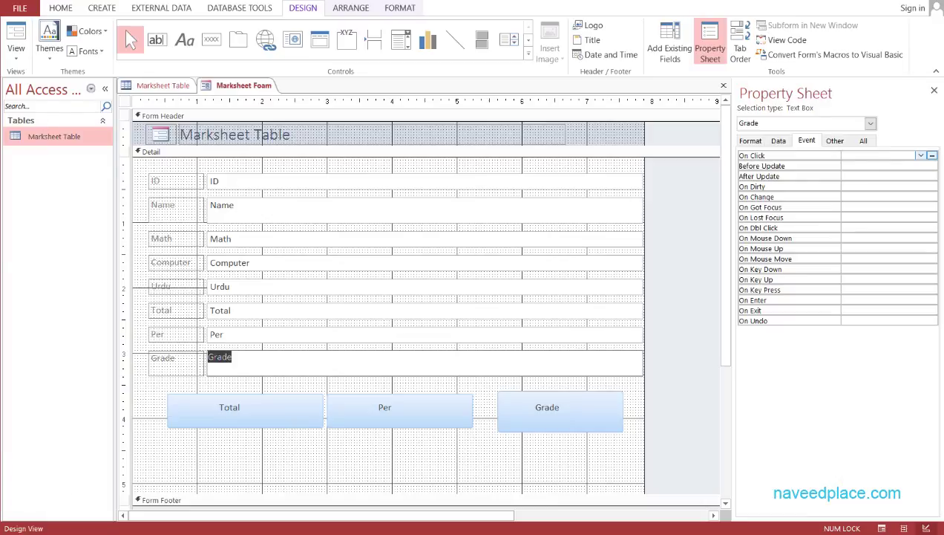
pyautogui.click(23, 60)
pyautogui.click(34, 78)
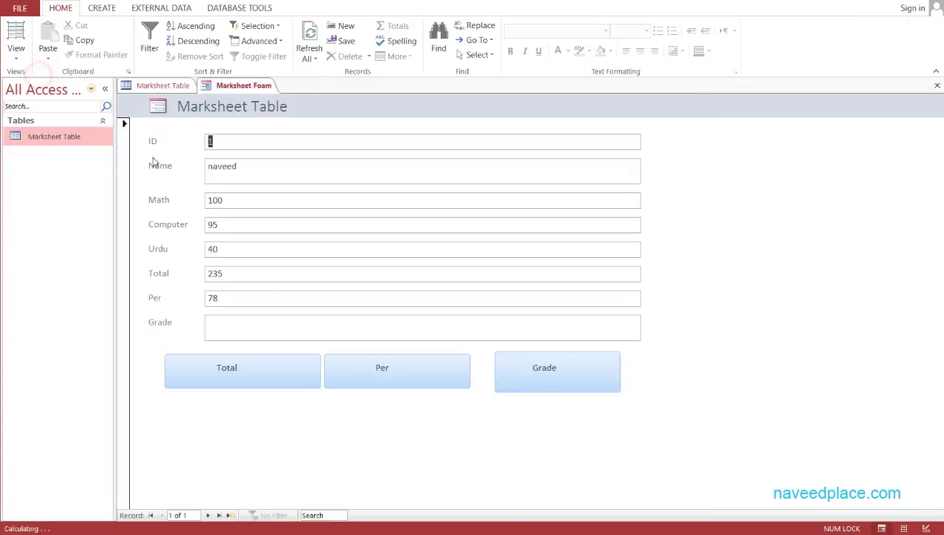
pyautogui.click(551, 379)
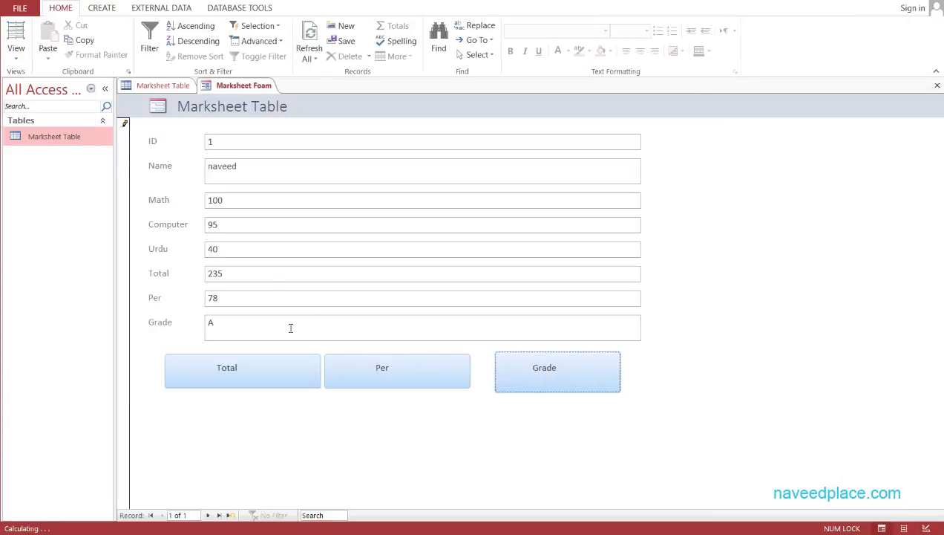
# Compare the first record's Grade and Per values with the Per > 70 condition in the grade code.
pyautogui.click(222, 326)
pyautogui.moveTo(222, 326)
pyautogui.mouseDown()
pyautogui.moveTo(195, 326)
pyautogui.moveTo(215, 320)
pyautogui.moveTo(204, 312)
pyautogui.moveTo(206, 332)
pyautogui.mouseUp()
pyautogui.click(236, 322)
pyautogui.click(228, 301)
pyautogui.click(206, 332)
pyautogui.hotkey('alt', 'F11')
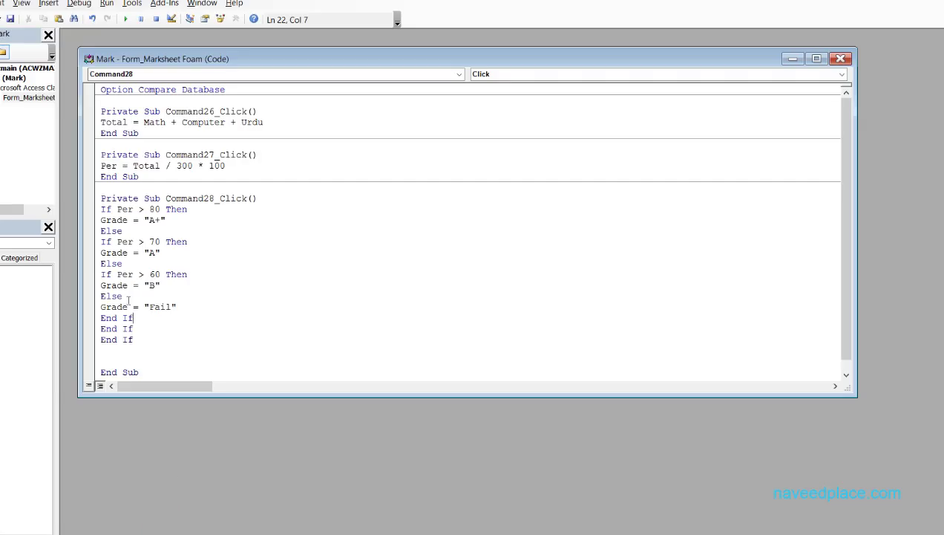
pyautogui.moveTo(160, 243); pyautogui.dragTo(148, 243)
# Back in the Access form, set the first record's Urdu mark to 100 and recalculate its total, percentage and grade.
pyautogui.hotkey('alt', 'Tab')
pyautogui.click(227, 250)
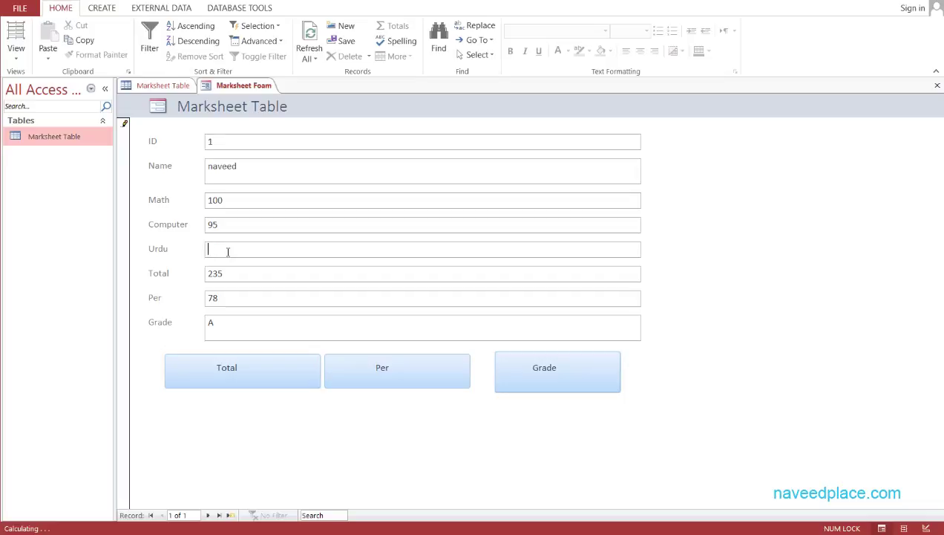
pyautogui.write('100')
pyautogui.click(226, 367)
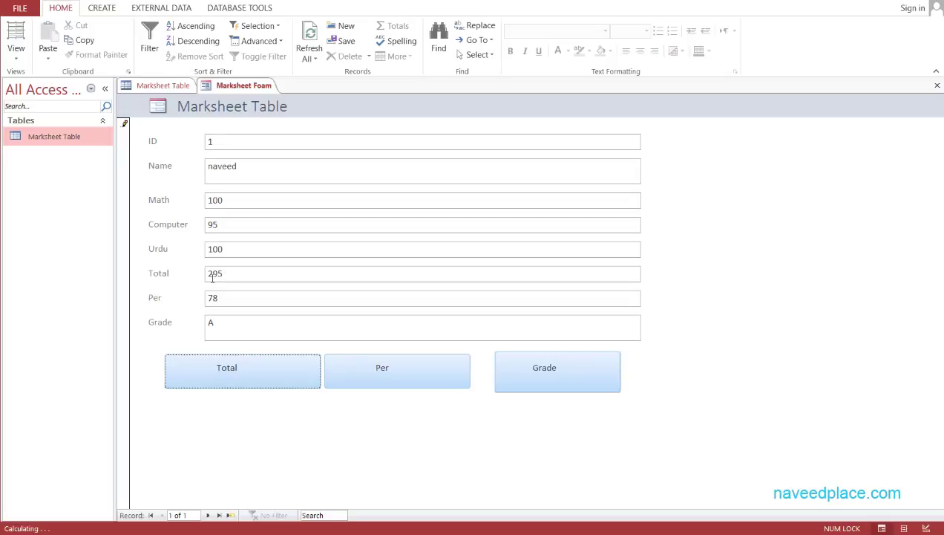
pyautogui.click(343, 371)
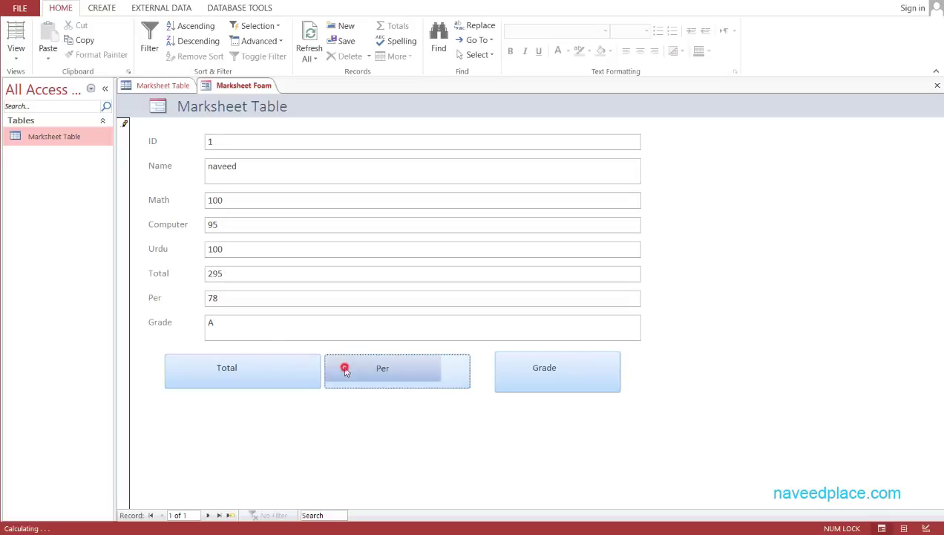
pyautogui.click(223, 329)
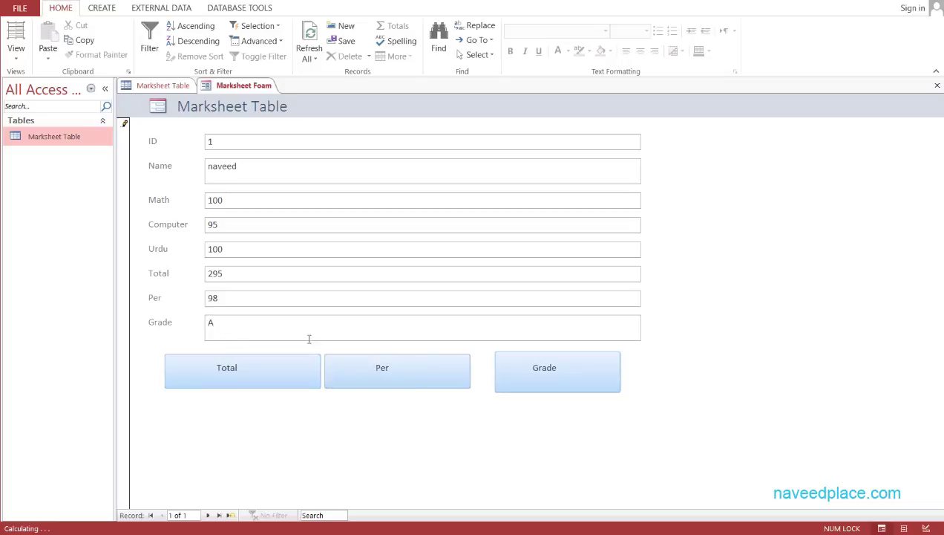
pyautogui.click(548, 367)
pyautogui.moveTo(240, 331); pyautogui.dragTo(179, 313)
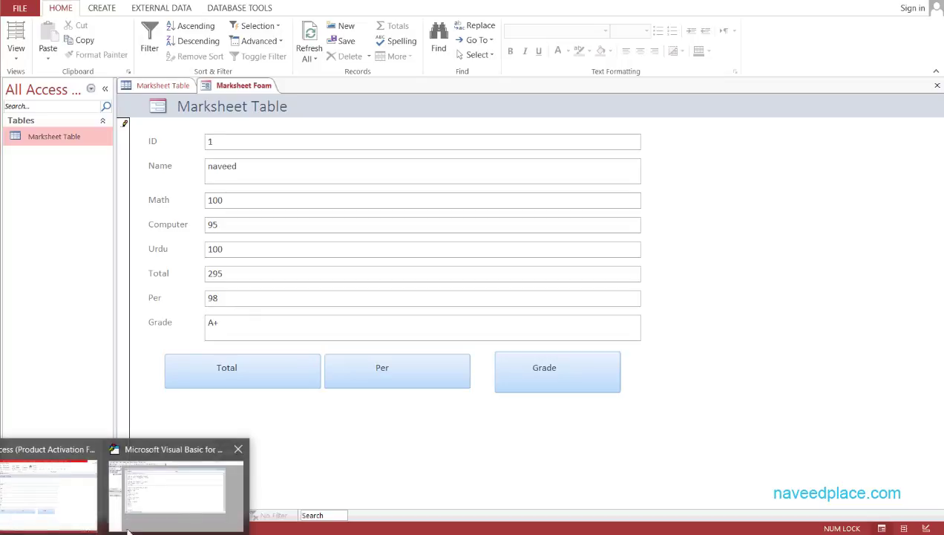
# Switch to the Visual Basic editor and review the grade procedure's nested If and Else branches with their Per thresholds.
pyautogui.click(164, 512)
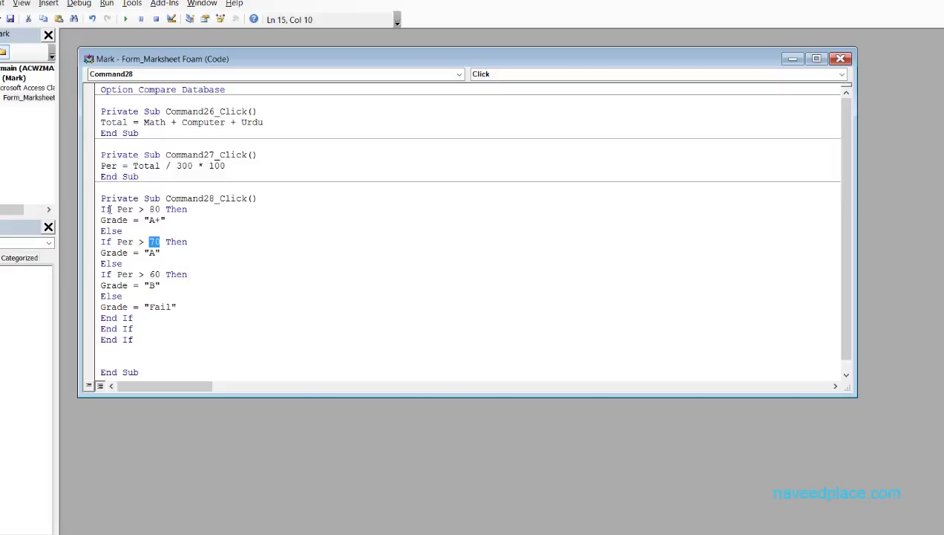
pyautogui.moveTo(111, 210); pyautogui.dragTo(101, 210)
pyautogui.click(123, 208)
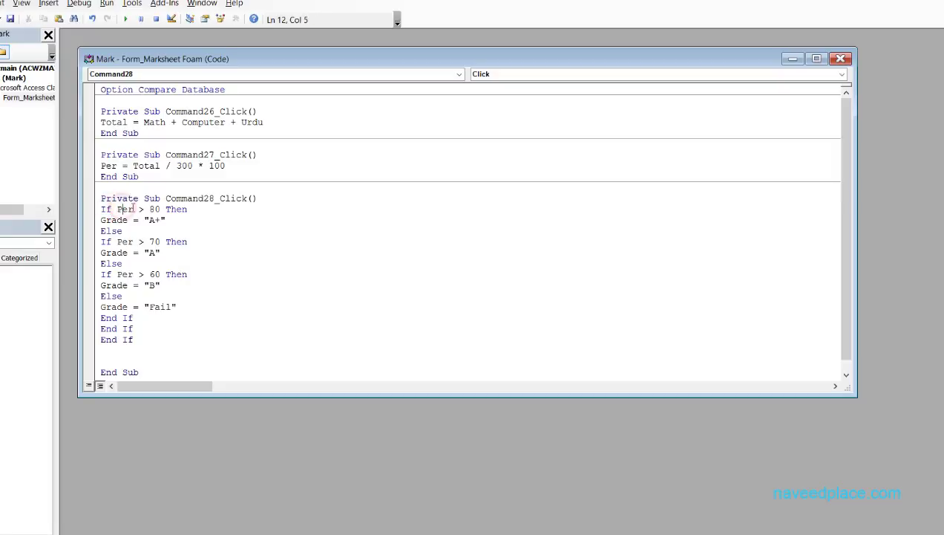
pyautogui.click(181, 210)
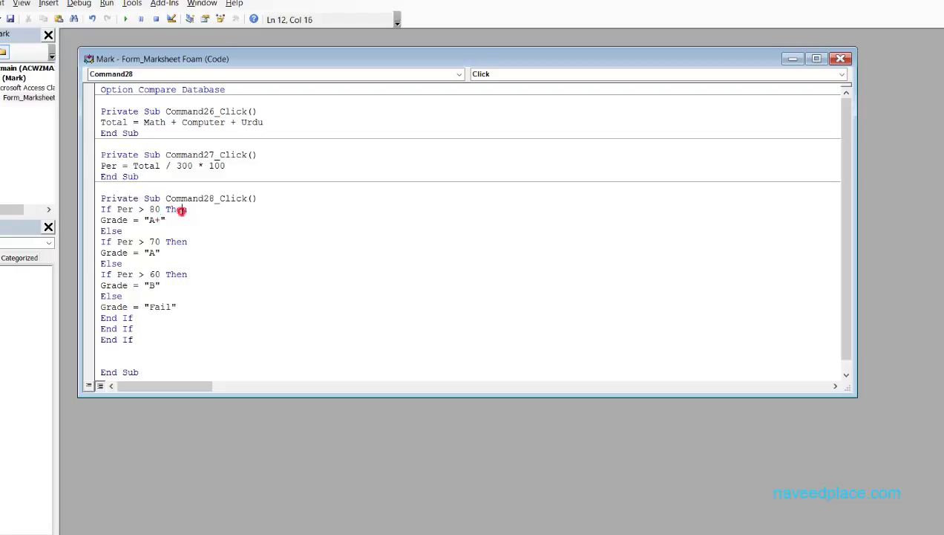
pyautogui.click(120, 222)
pyautogui.click(149, 220)
pyautogui.doubleClick(122, 231)
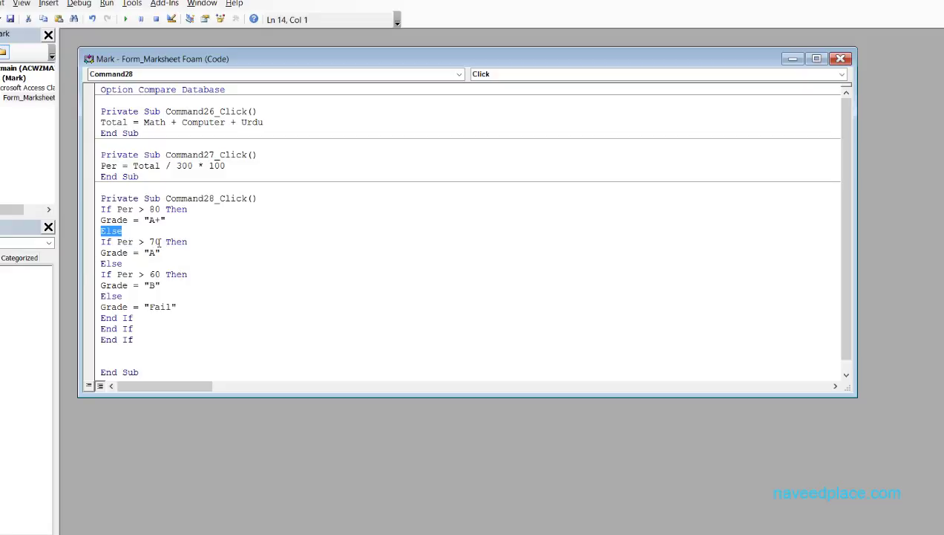
pyautogui.moveTo(171, 242); pyautogui.dragTo(176, 243)
pyautogui.moveTo(110, 251); pyautogui.dragTo(101, 296)
pyautogui.click(161, 286)
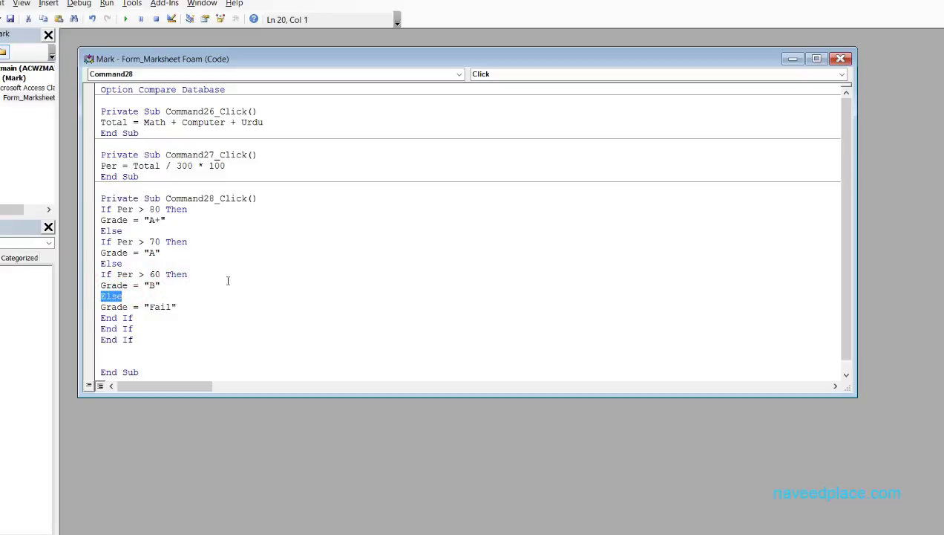
# Review the final Else branch of the grade procedure, where Grade is assigned "Fail".
pyautogui.doubleClick(126, 306)
pyautogui.click(144, 317)
pyautogui.doubleClick(118, 306)
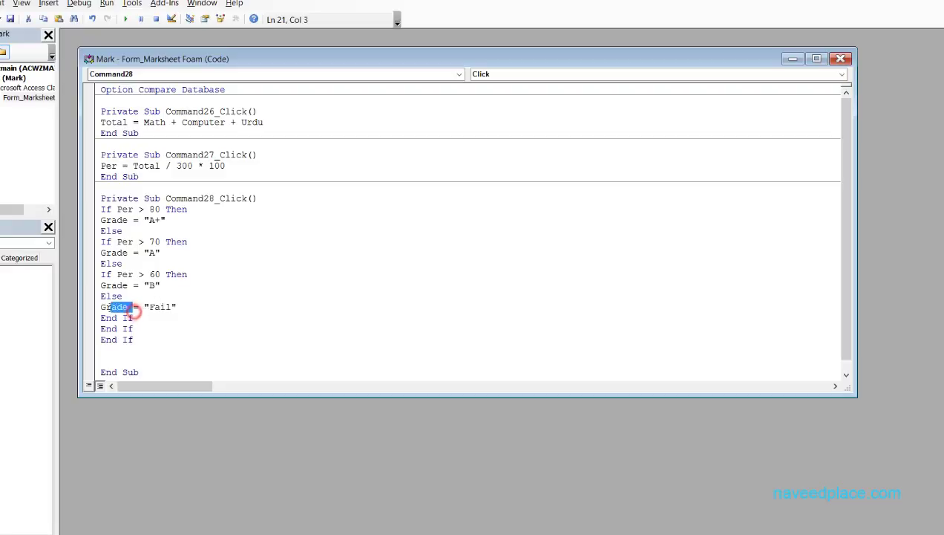
pyautogui.moveTo(178, 307); pyautogui.dragTo(152, 306)
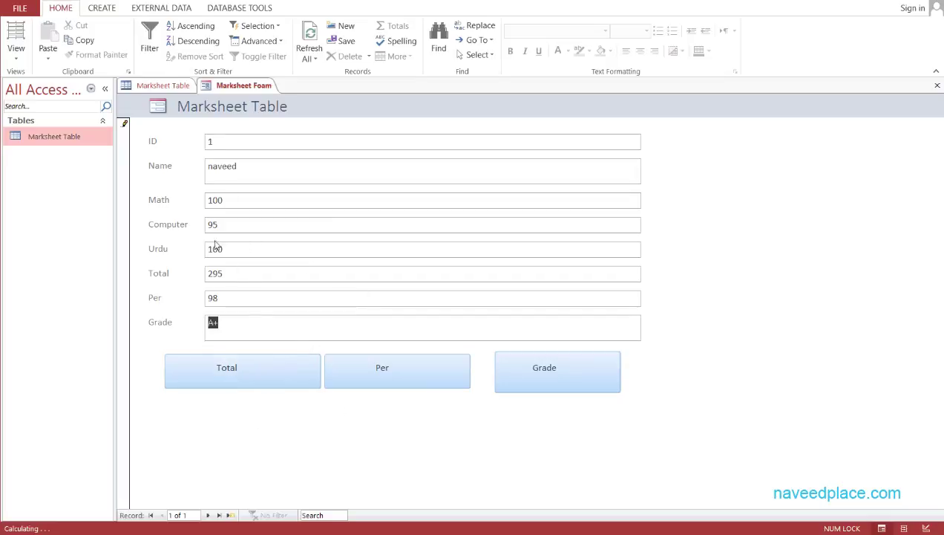
# Switch to Access, bring up Marksheet Table beside the open form and refresh all its records.
pyautogui.click(152, 85)
pyautogui.click(220, 86)
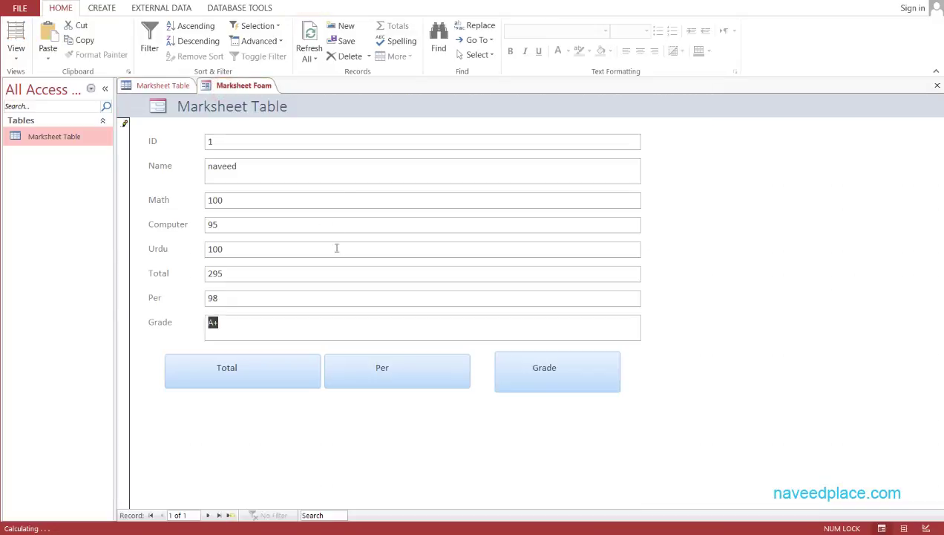
pyautogui.click(161, 86)
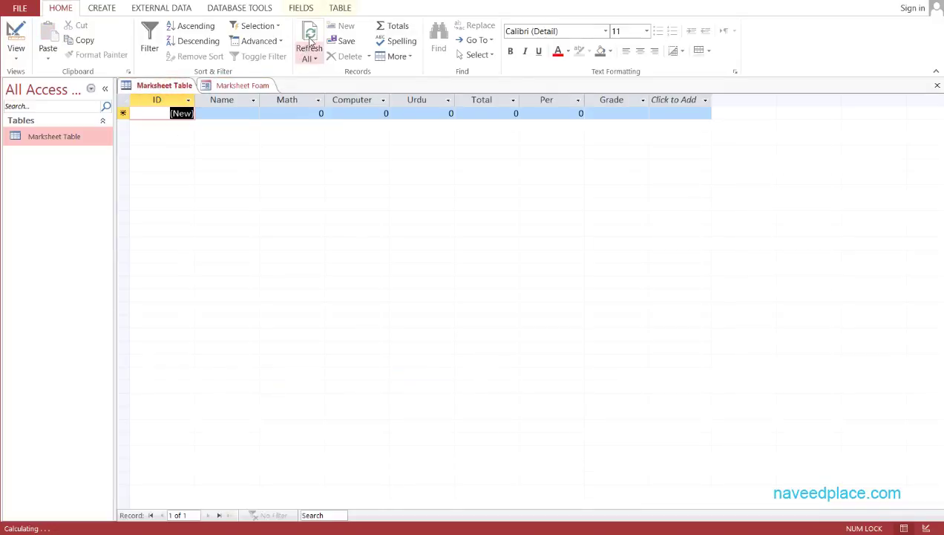
pyautogui.click(311, 47)
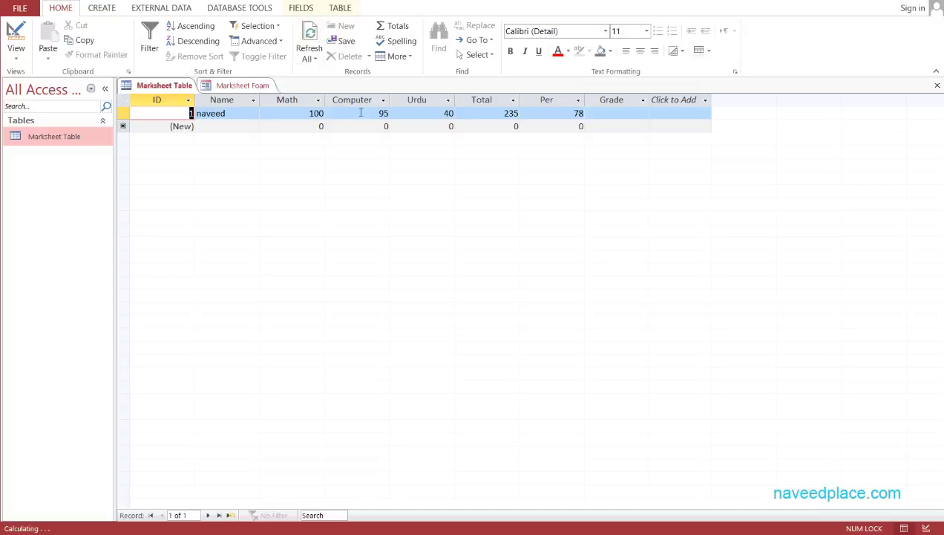
# Check the first record's Name, Math, Computer, Urdu and Per values in Marksheet Table.
pyautogui.moveTo(229, 113); pyautogui.dragTo(185, 113)
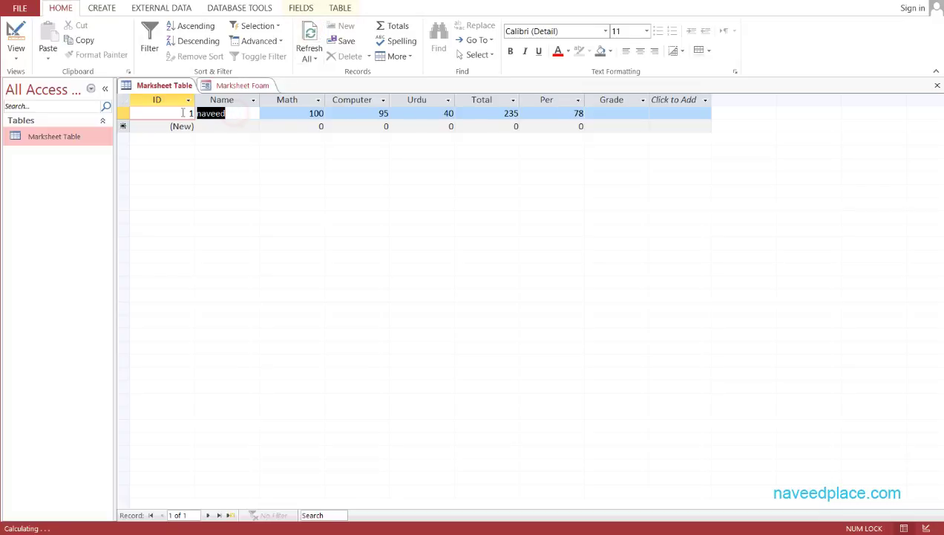
pyautogui.moveTo(319, 113); pyautogui.dragTo(302, 115)
pyautogui.moveTo(369, 111); pyautogui.dragTo(362, 99)
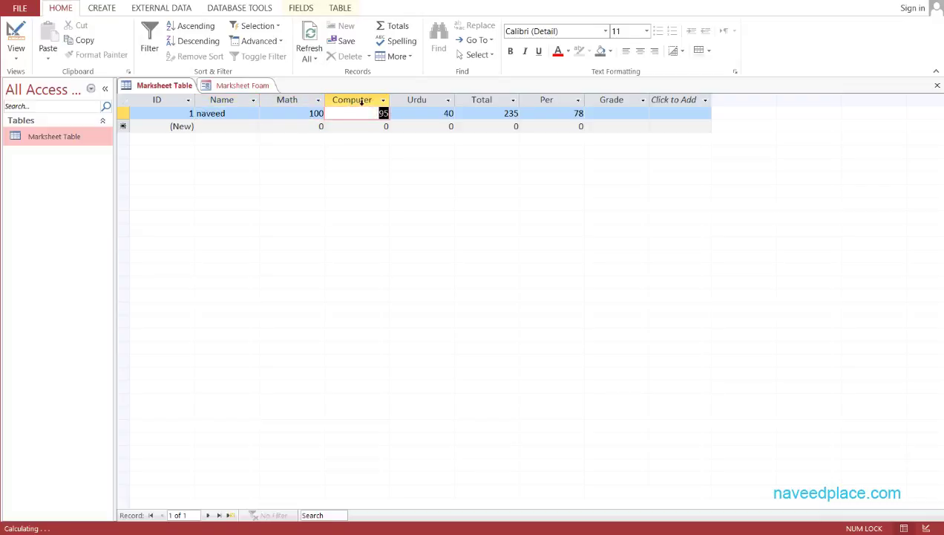
pyautogui.moveTo(443, 116); pyautogui.dragTo(449, 114)
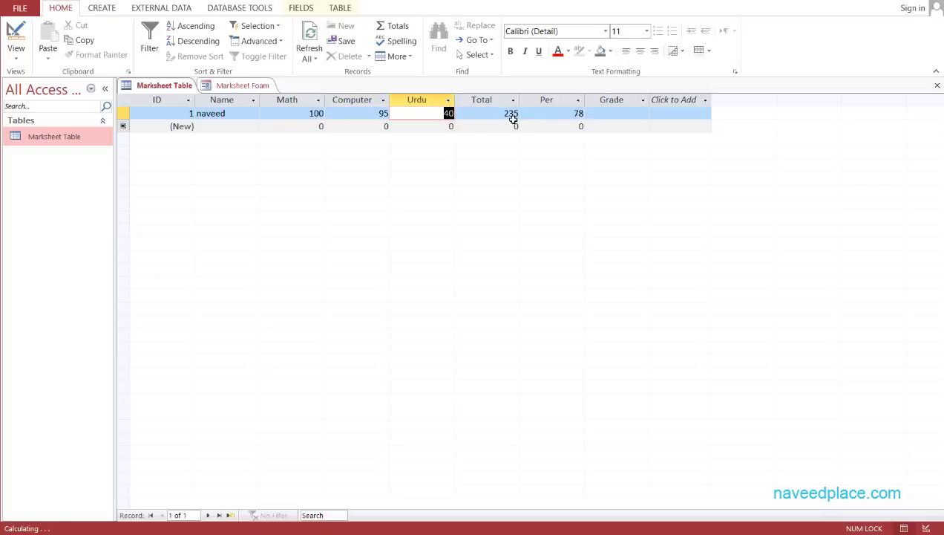
pyautogui.moveTo(577, 117); pyautogui.dragTo(585, 116)
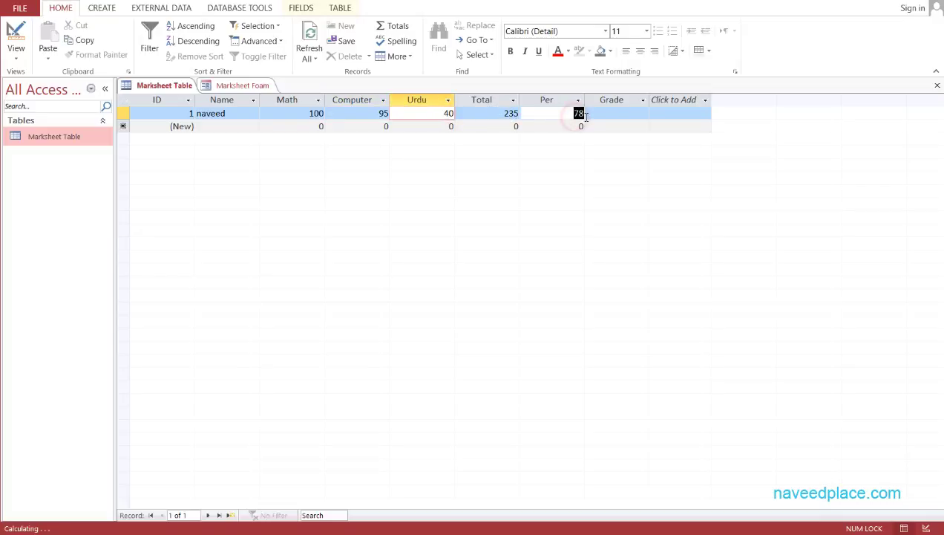
# Refresh all records in Marksheet Table again and inspect the Per and Grade columns.
pyautogui.click(309, 48)
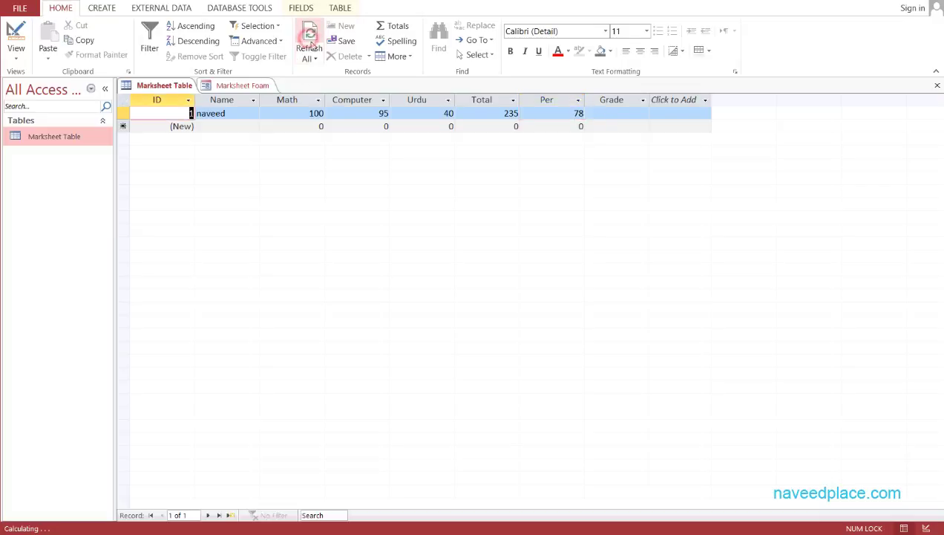
pyautogui.click(312, 59)
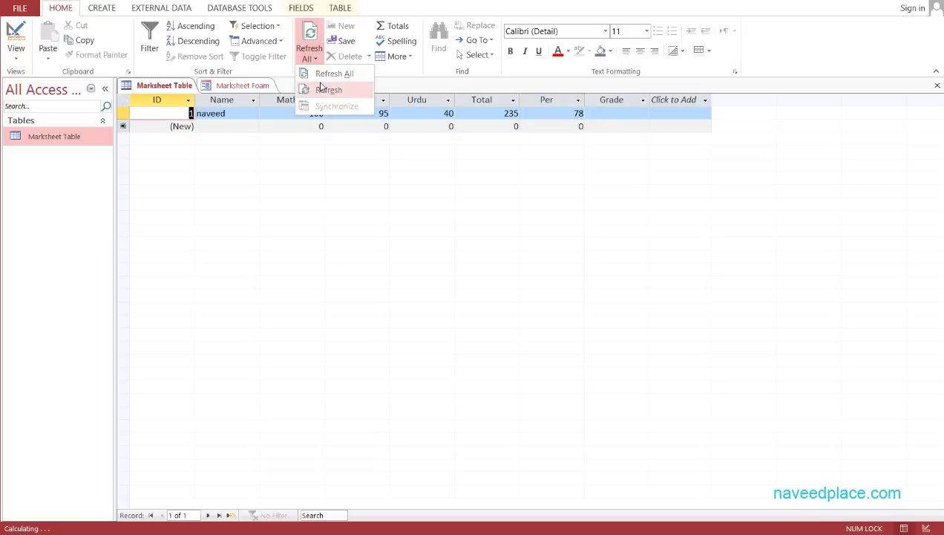
pyautogui.click(321, 76)
pyautogui.moveTo(555, 119); pyautogui.dragTo(596, 118)
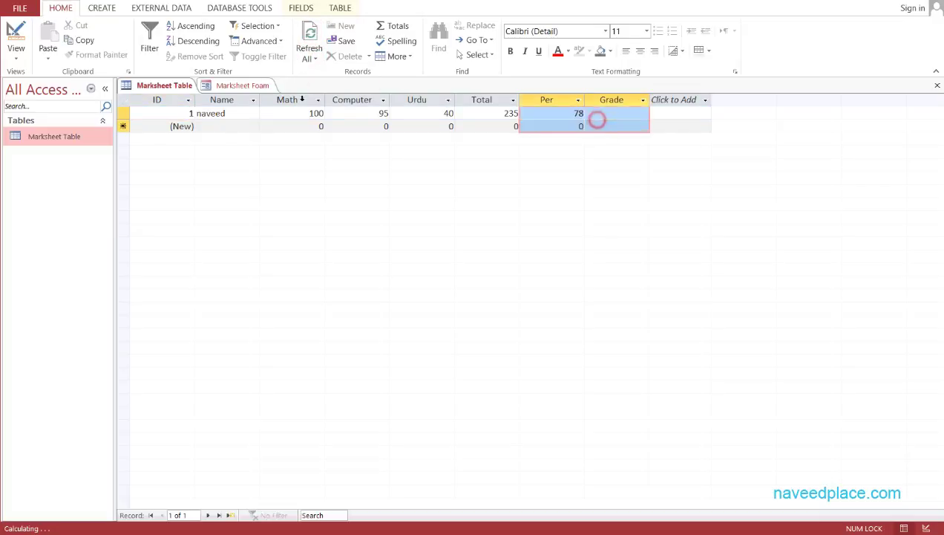
# Compare the first record in Marksheet Foam with its row in Marksheet Table, ending on the form.
pyautogui.click(236, 86)
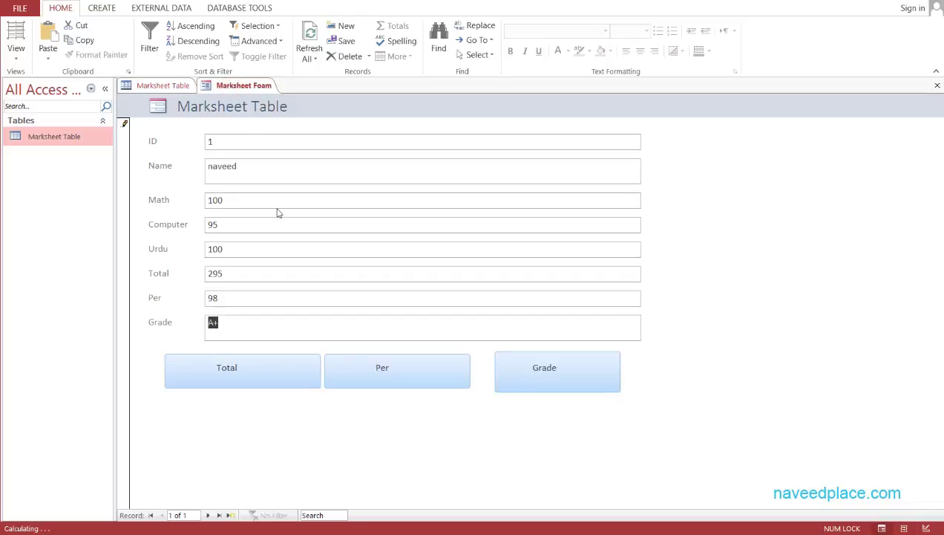
pyautogui.click(175, 87)
pyautogui.click(233, 87)
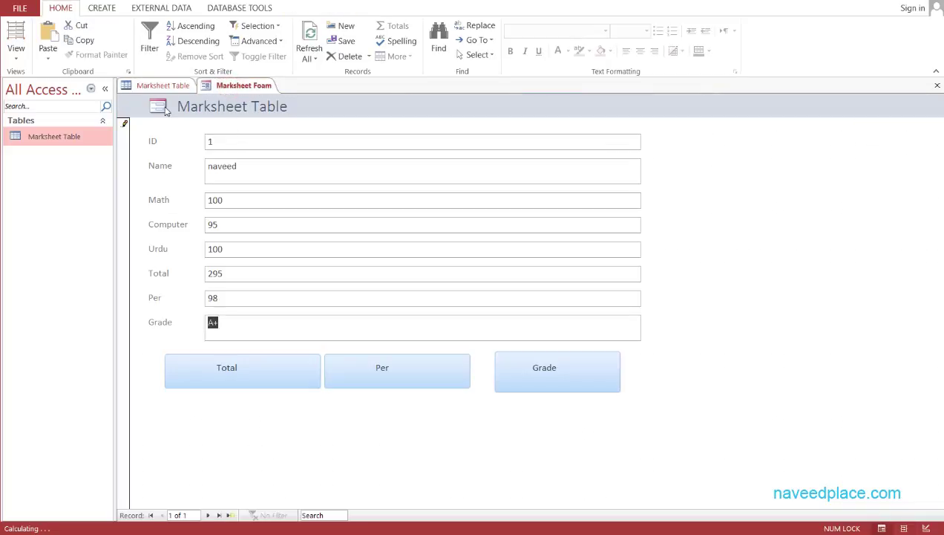